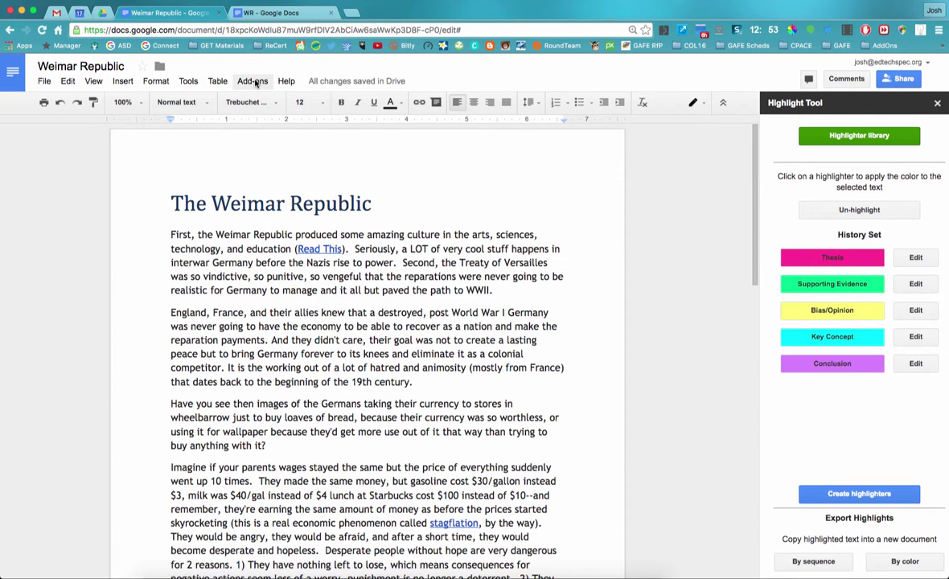
View the Highlight Tool's description page in the add-ons store and close the store.
{"action": "left_click", "coordinate": [255, 83]}
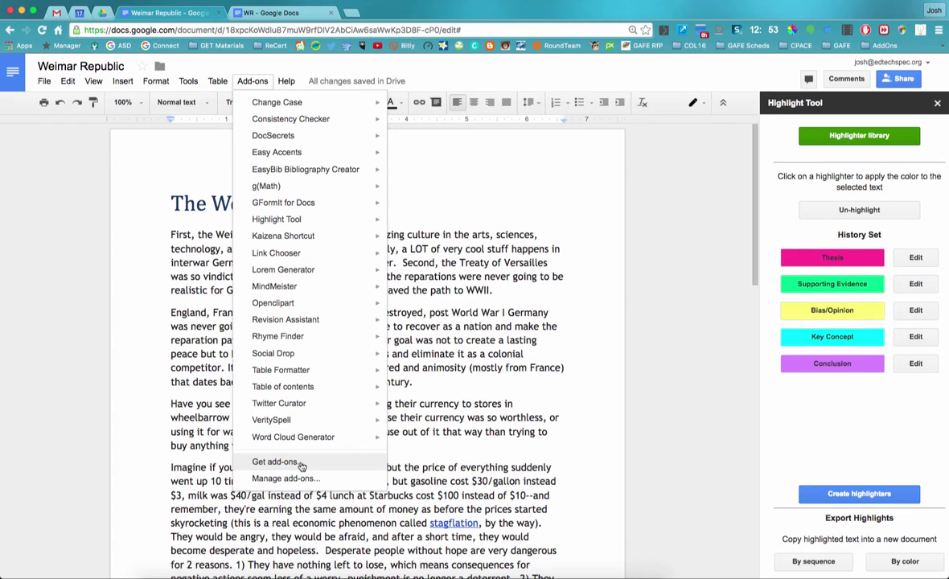
{"action": "mouse_move", "coordinate": [318, 227]}
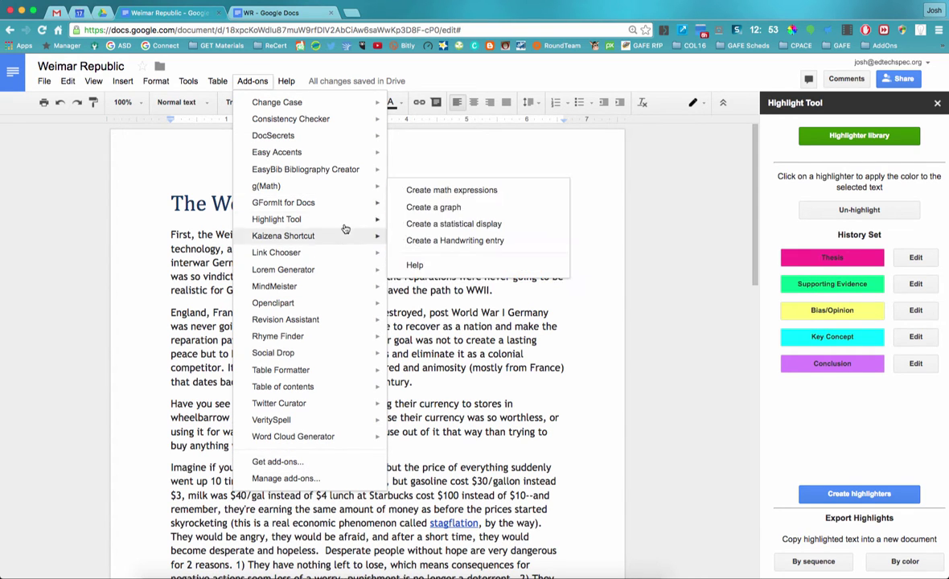
{"action": "left_click", "coordinate": [417, 321]}
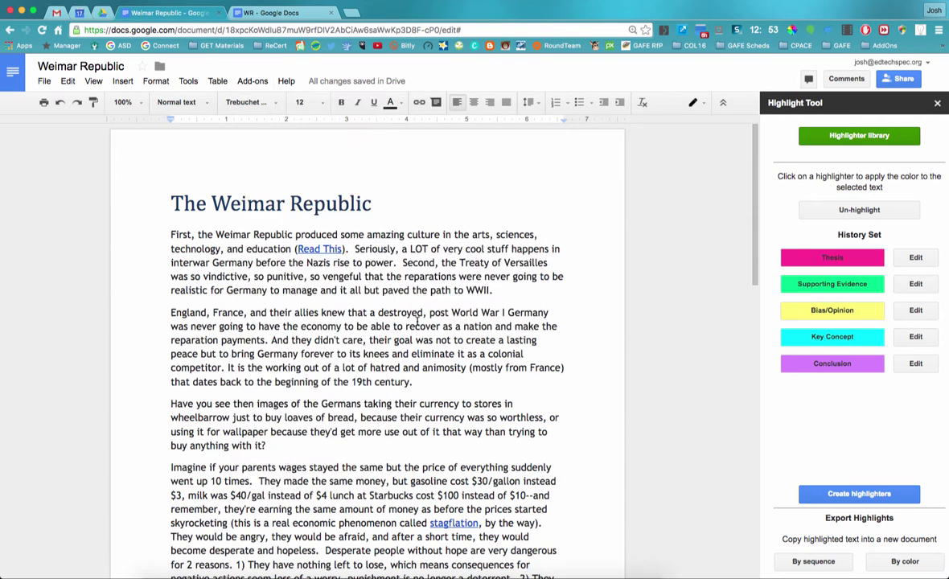
{"action": "left_click", "coordinate": [566, 330]}
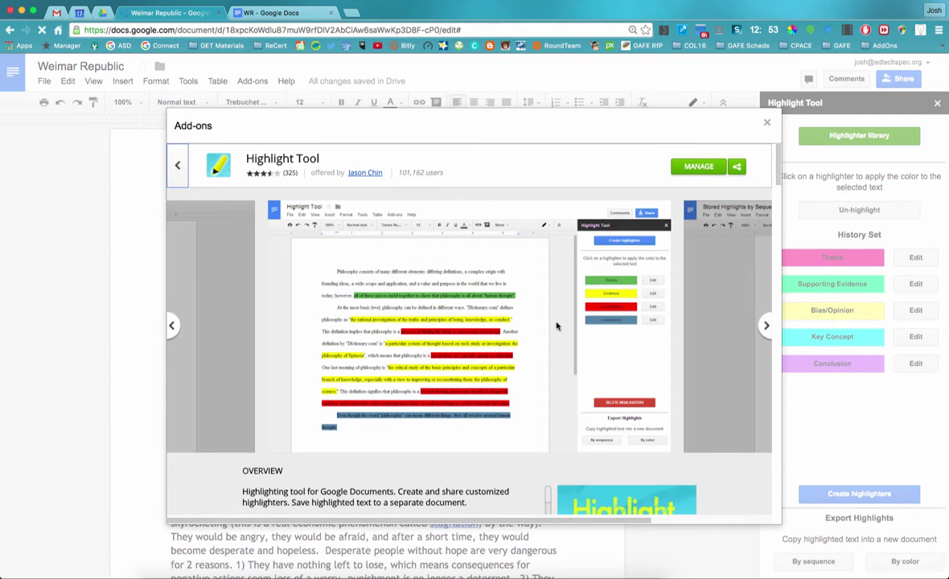
{"action": "scroll", "coordinate": [471, 384], "scroll_direction": "down", "scroll_amount": 2}
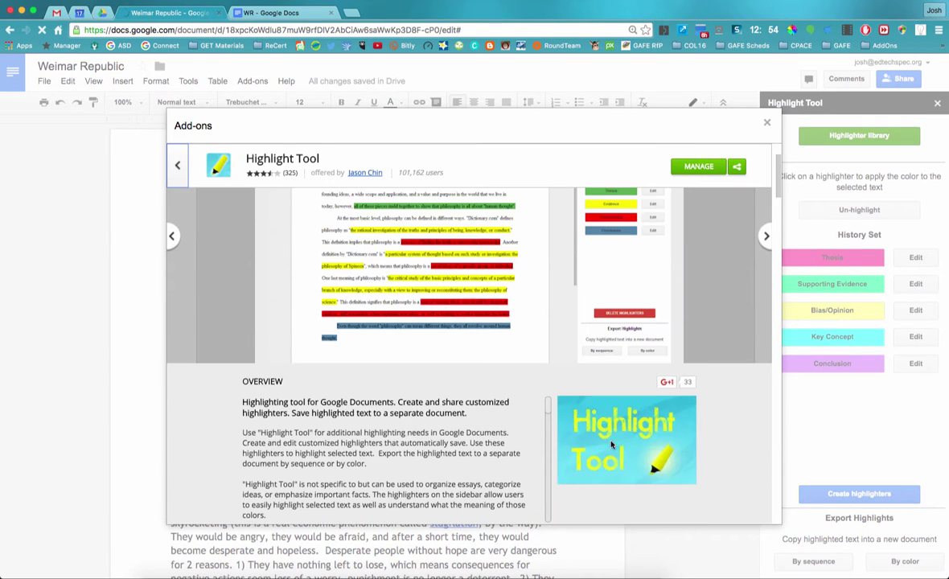
{"action": "scroll", "coordinate": [412, 318], "scroll_direction": "up", "scroll_amount": 2}
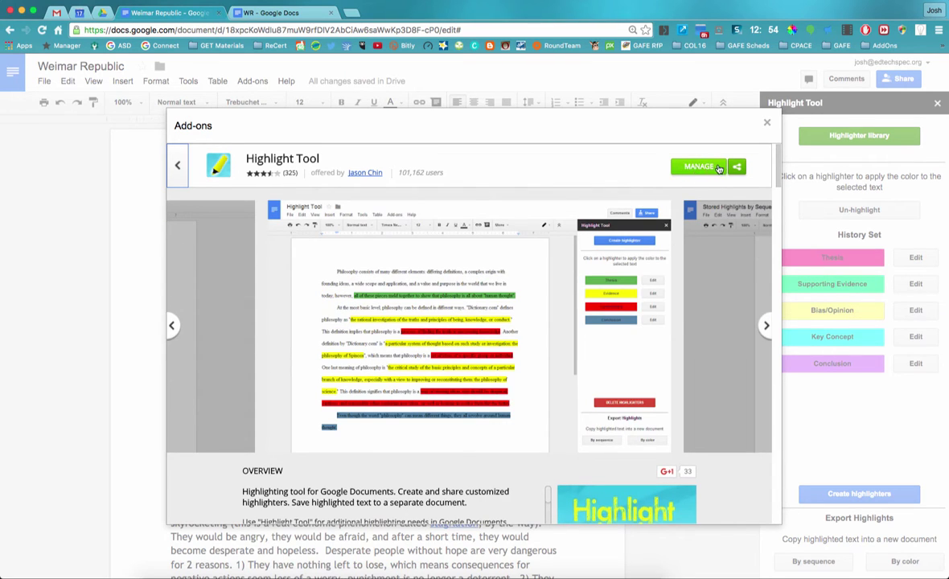
{"action": "left_click", "coordinate": [767, 125]}
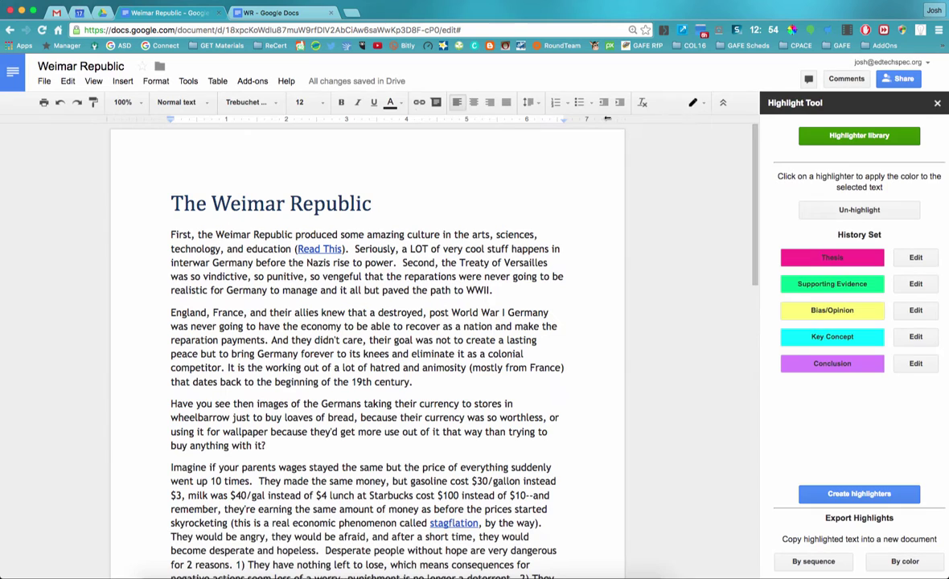
Start the Highlight Tool add-on for the Weimar Republic document.
{"action": "left_click", "coordinate": [254, 83]}
{"action": "mouse_move", "coordinate": [282, 218]}
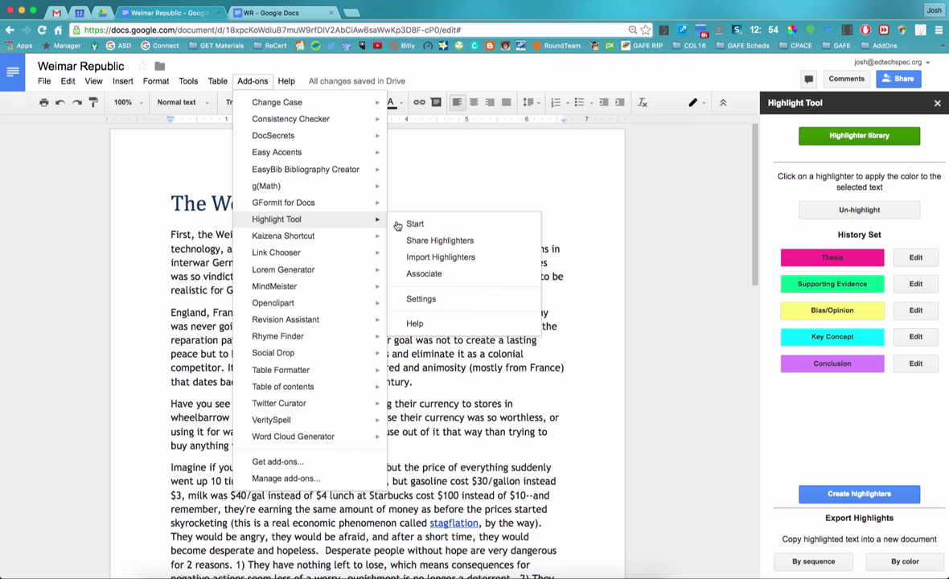
{"action": "left_click", "coordinate": [416, 225]}
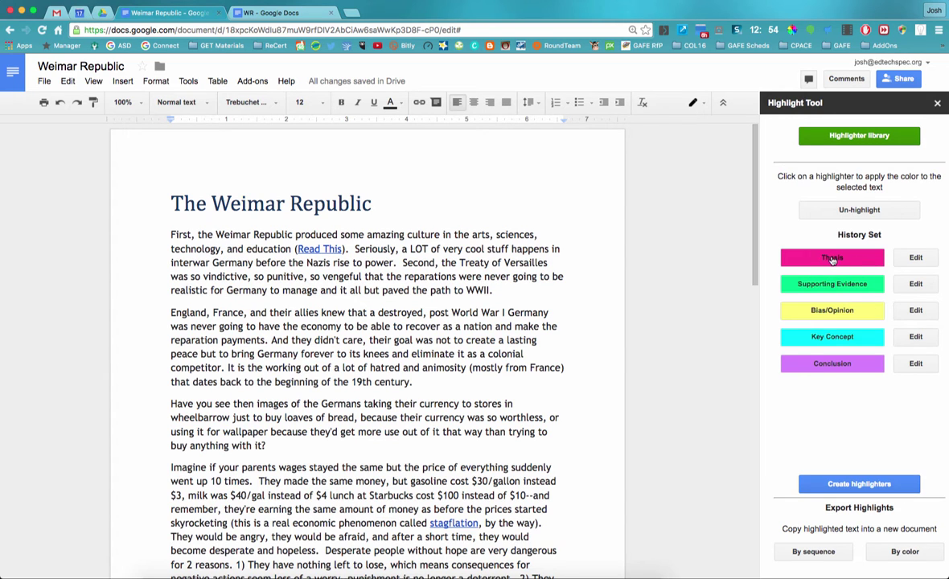
Change the Thesis highlighter's color to Grape, rename it Main Idea and save it.
{"action": "left_click", "coordinate": [914, 258]}
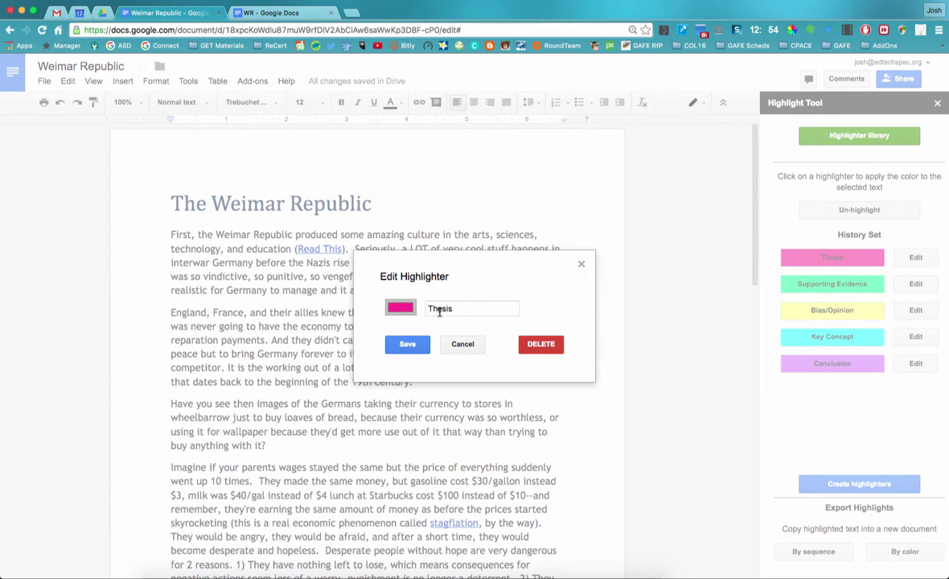
{"action": "left_click", "coordinate": [408, 309]}
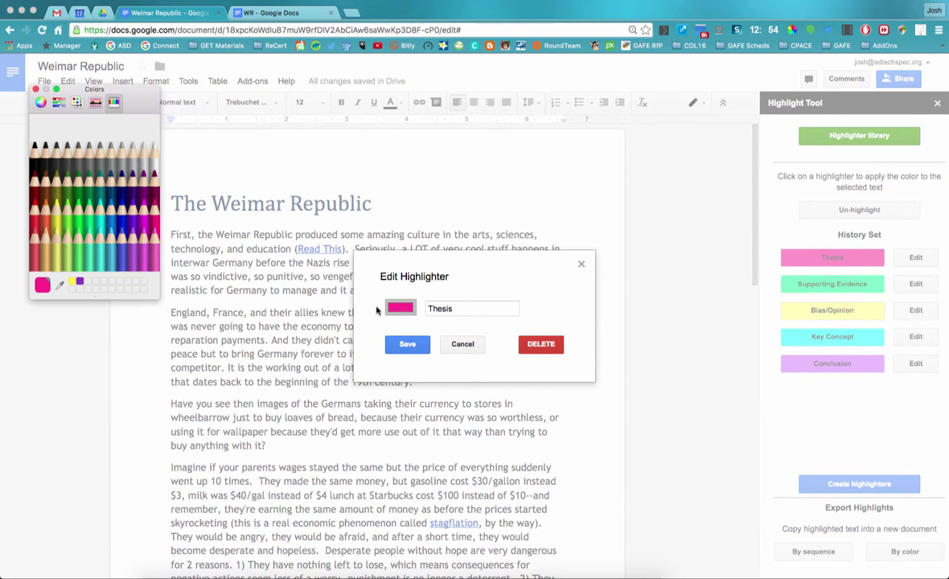
{"action": "left_click", "coordinate": [134, 217]}
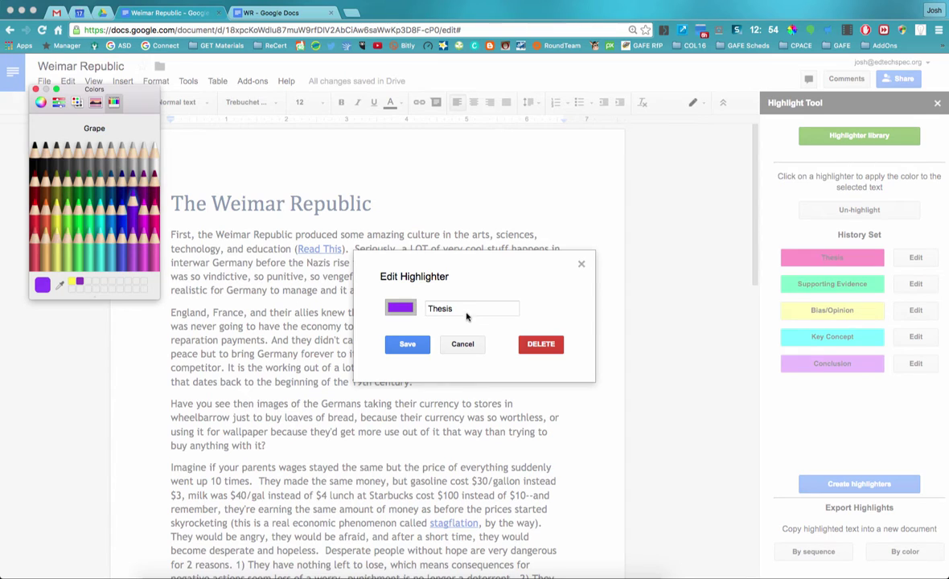
{"action": "left_click", "coordinate": [455, 309]}
{"action": "double_click", "coordinate": [453, 309]}
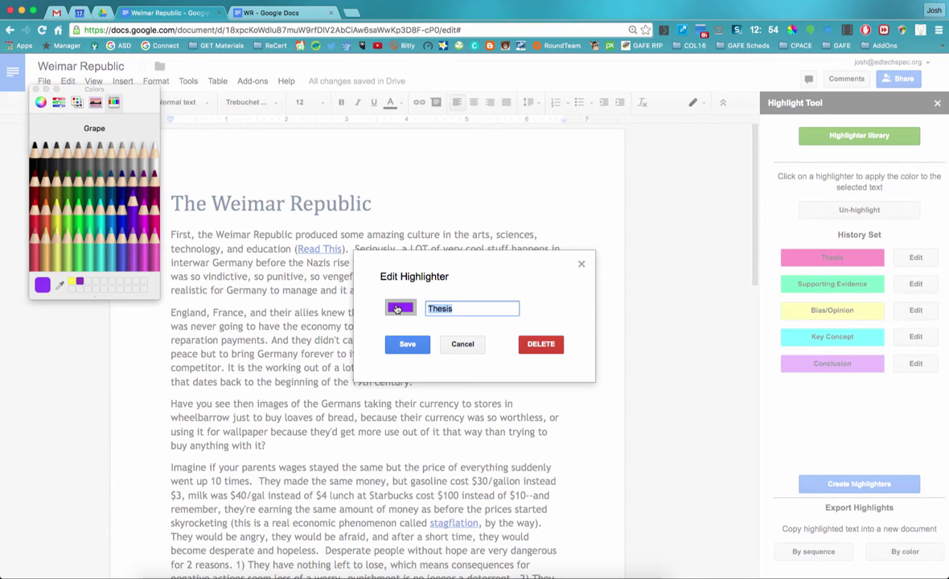
{"action": "type", "text": "Main Idea"}
{"action": "left_click", "coordinate": [419, 346]}
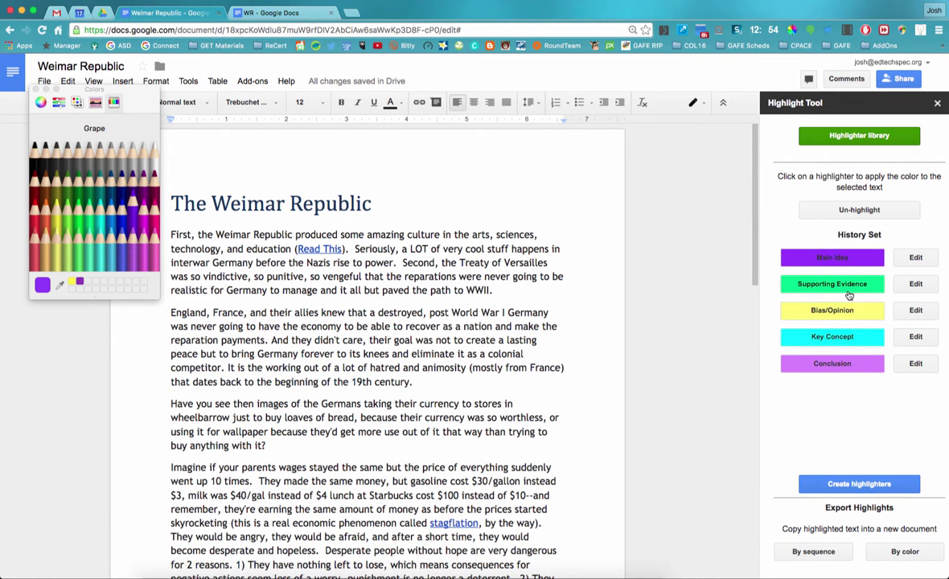
Set the Main Idea highlighter's color to Strawberry, rename it Thesis and save it.
{"action": "left_click", "coordinate": [898, 261]}
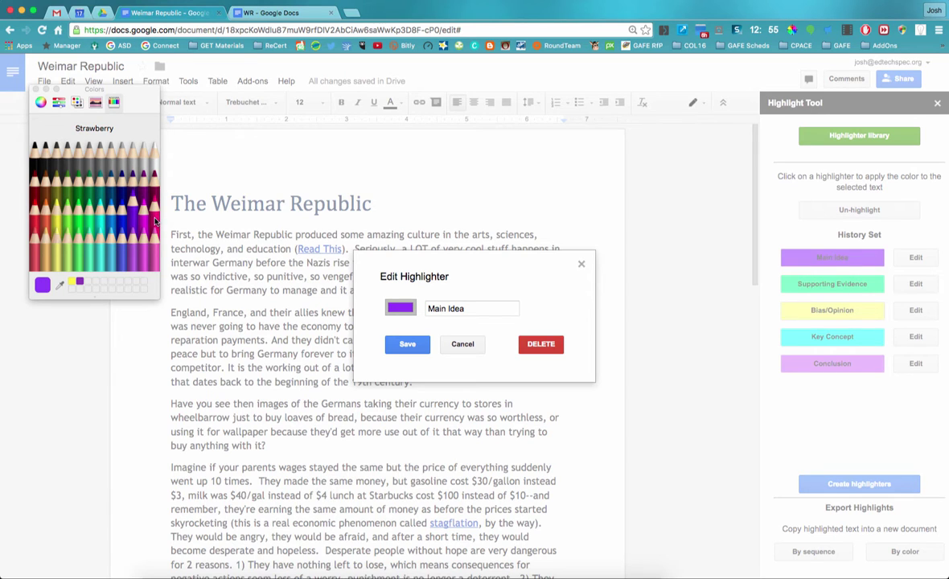
{"action": "left_click", "coordinate": [40, 102]}
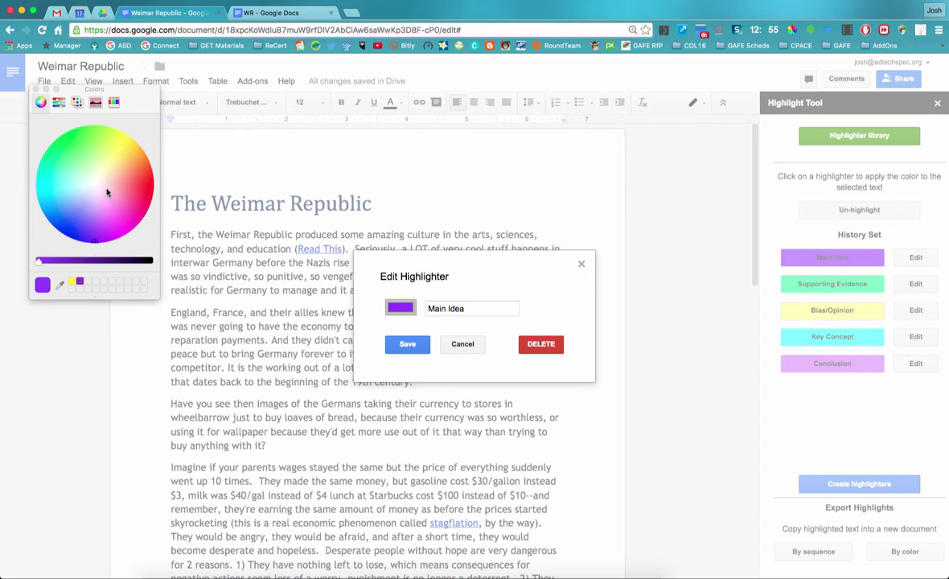
{"action": "left_click", "coordinate": [112, 104]}
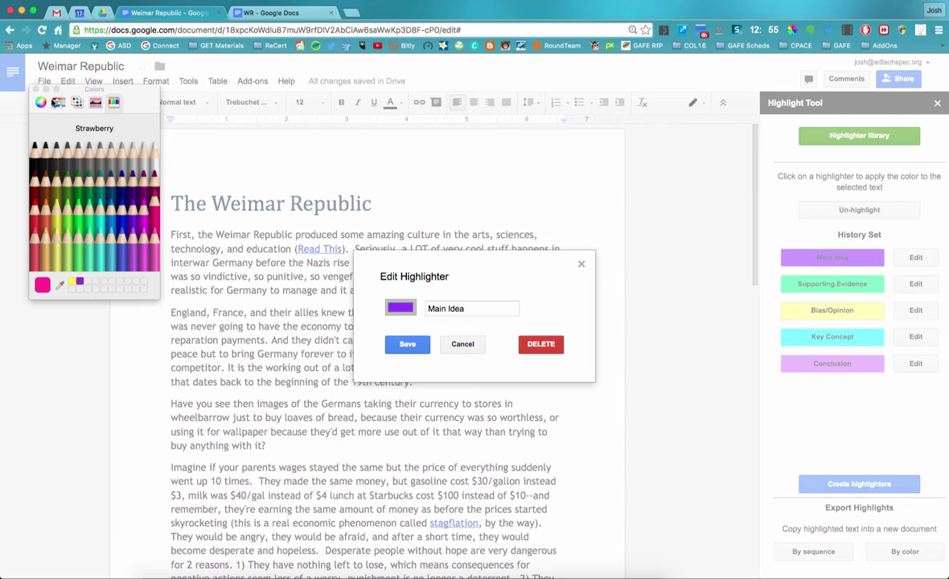
{"action": "left_click_drag", "start_coordinate": [46, 91], "coordinate": [46, 93]}
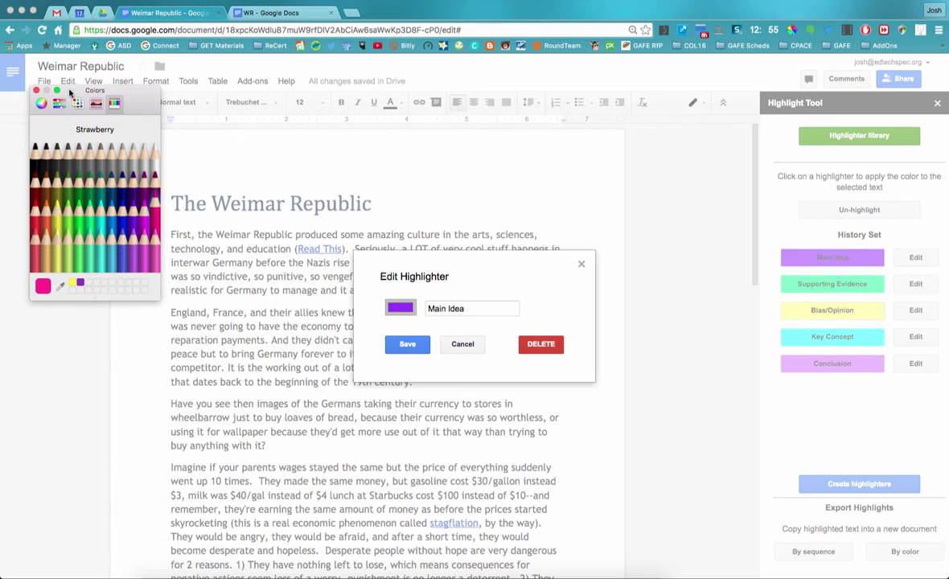
{"action": "left_click", "coordinate": [36, 90]}
{"action": "left_click", "coordinate": [393, 308]}
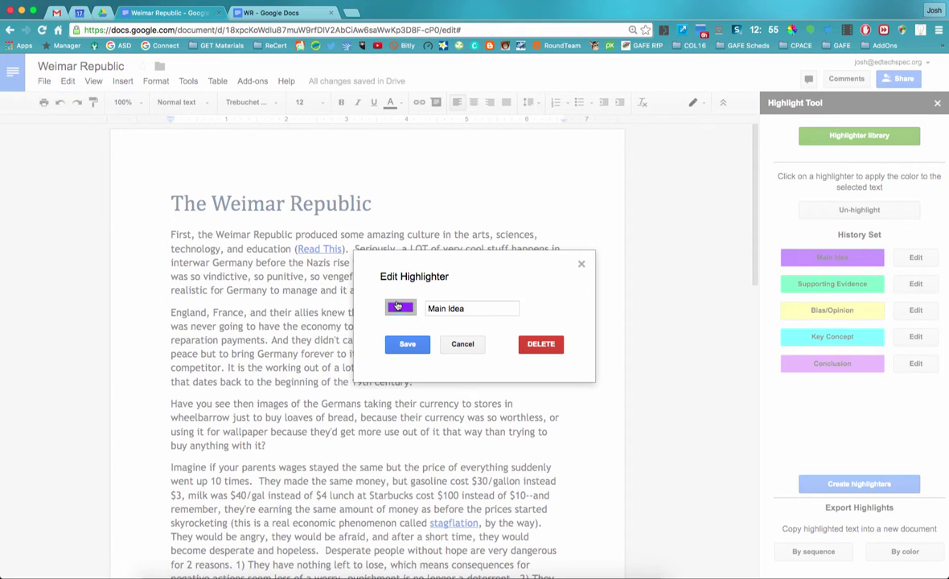
{"action": "left_click", "coordinate": [151, 219]}
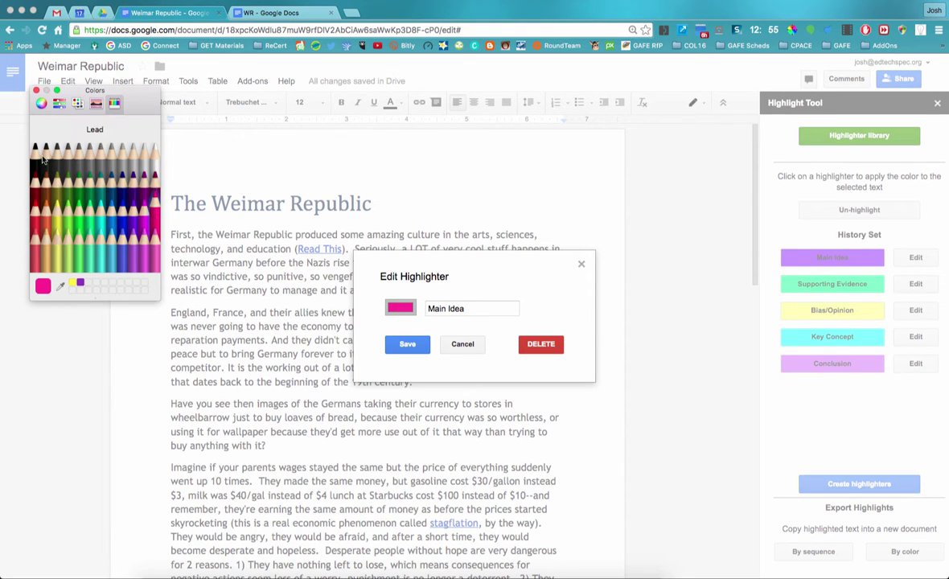
{"action": "left_click", "coordinate": [36, 90]}
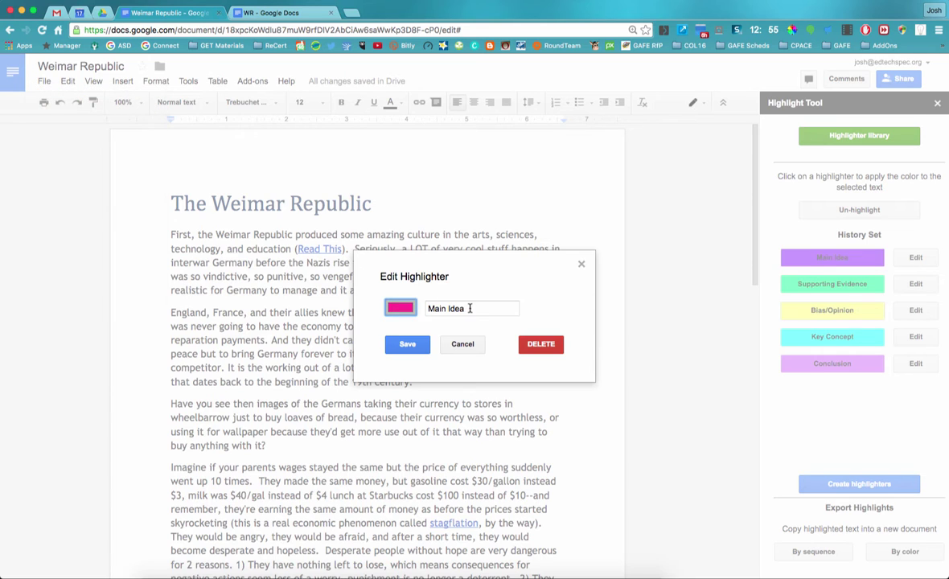
{"action": "left_click_drag", "start_coordinate": [471, 307], "coordinate": [420, 308]}
{"action": "type", "text": "Thesis"}
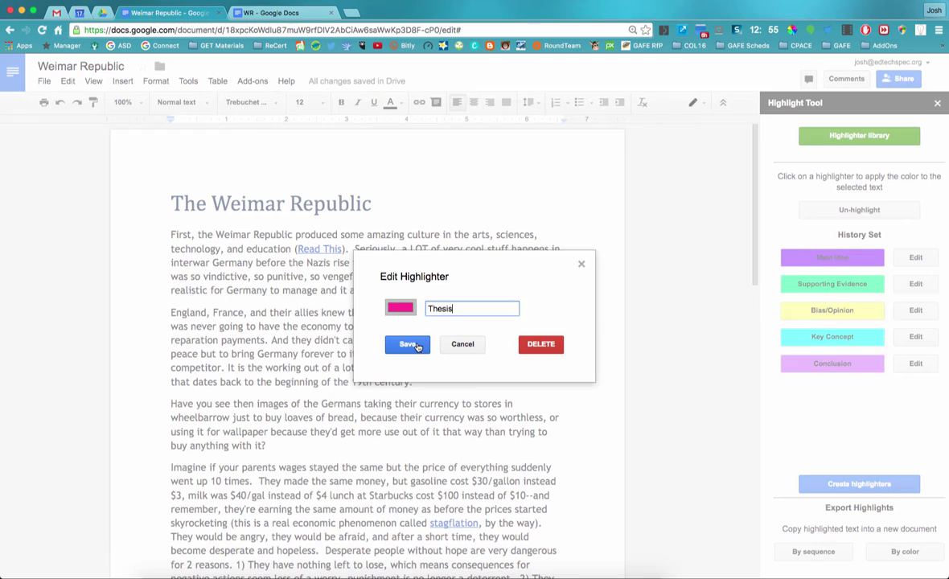
{"action": "left_click", "coordinate": [414, 345]}
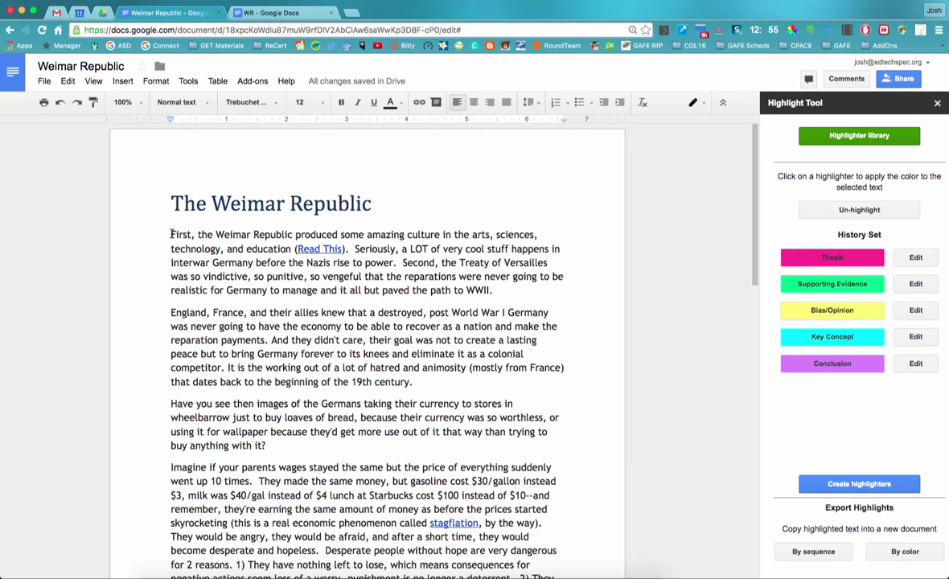
Highlight "First, the Weimar Republic ... and education" as Thesis and "Second, the Treaty of Versailles ... so vengeful" as Supporting Evidence.
{"action": "left_click_drag", "start_coordinate": [171, 234], "coordinate": [294, 249]}
{"action": "left_click", "coordinate": [831, 257]}
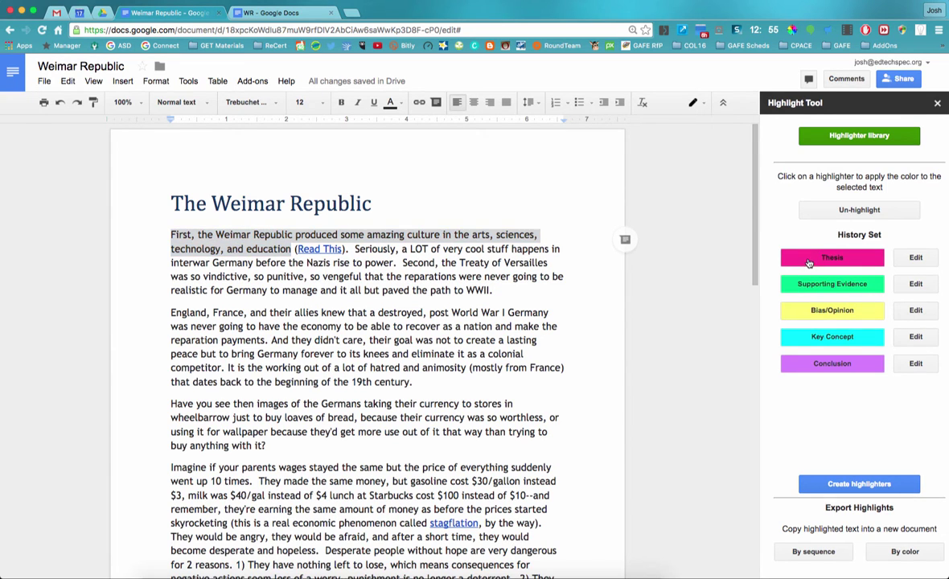
{"action": "scroll", "coordinate": [474, 259], "scroll_direction": "down", "scroll_amount": 1}
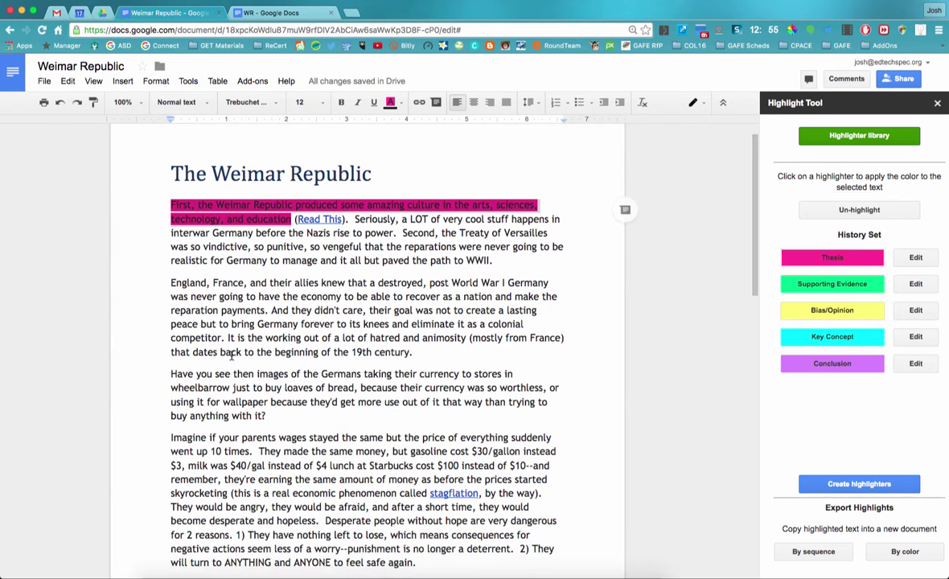
{"action": "left_click", "coordinate": [403, 232]}
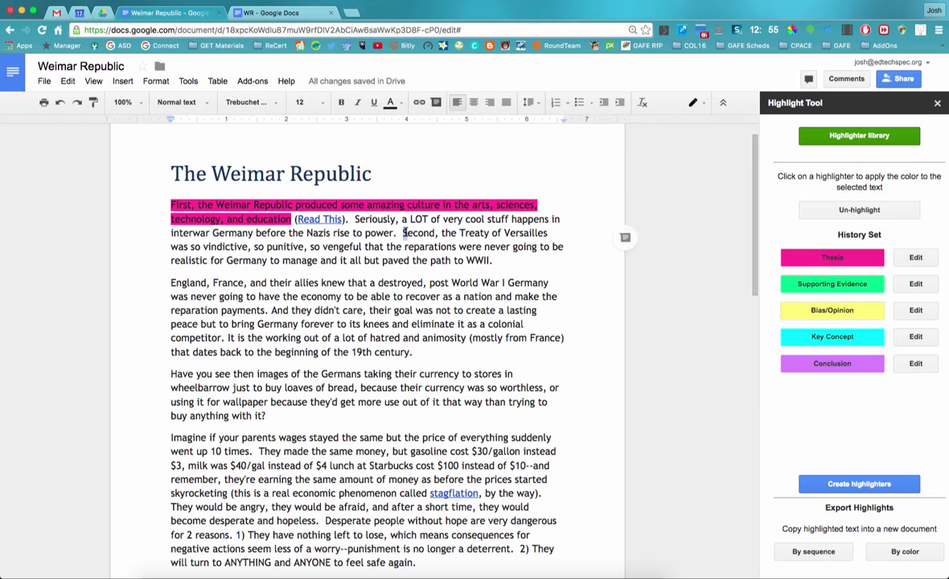
{"action": "left_click_drag", "start_coordinate": [403, 232], "coordinate": [362, 247]}
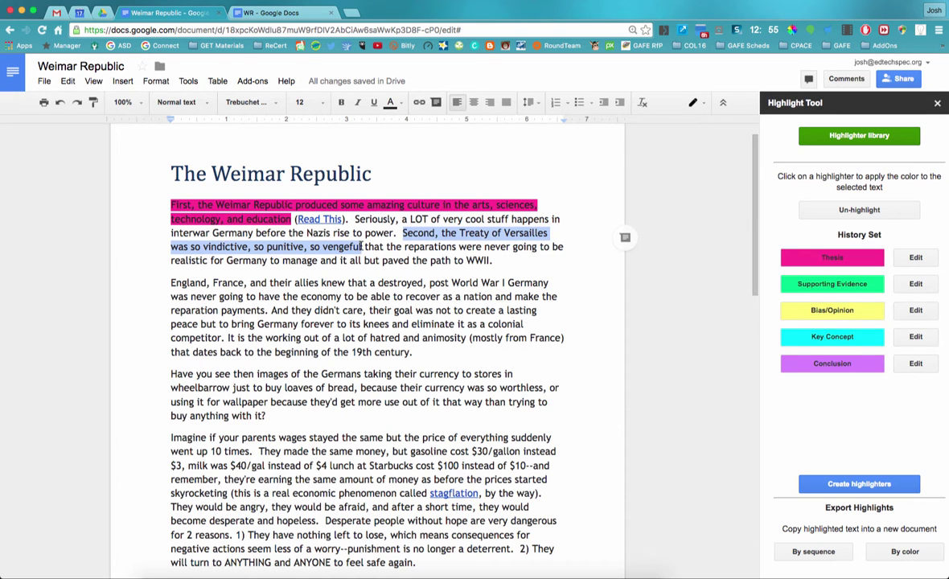
{"action": "left_click", "coordinate": [832, 283]}
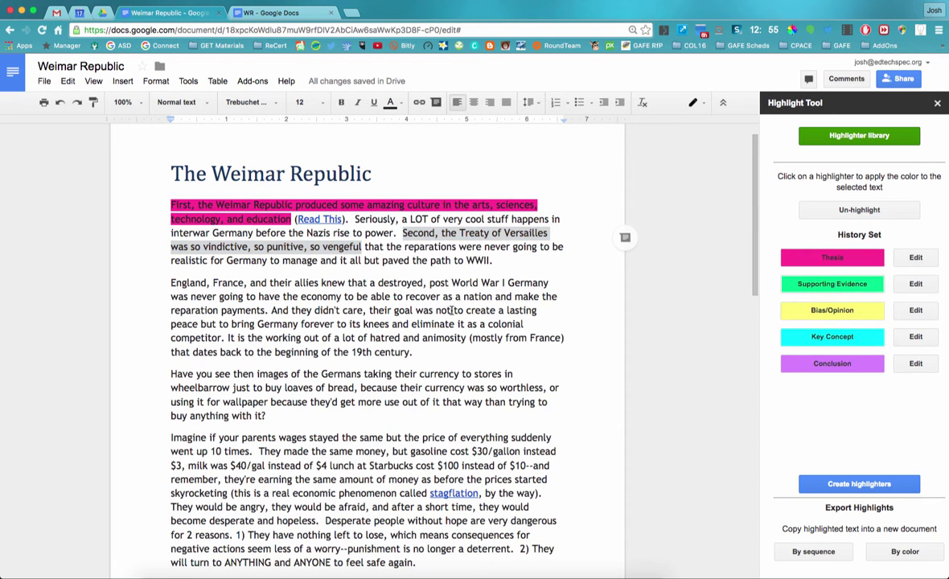
In the second paragraph, highlight "England, France ... a destroyed" as Supporting Evidence and "hatred and animosity ... 19th century." as Bias/Opinion.
{"action": "scroll", "coordinate": [438, 315], "scroll_direction": "down", "scroll_amount": 1}
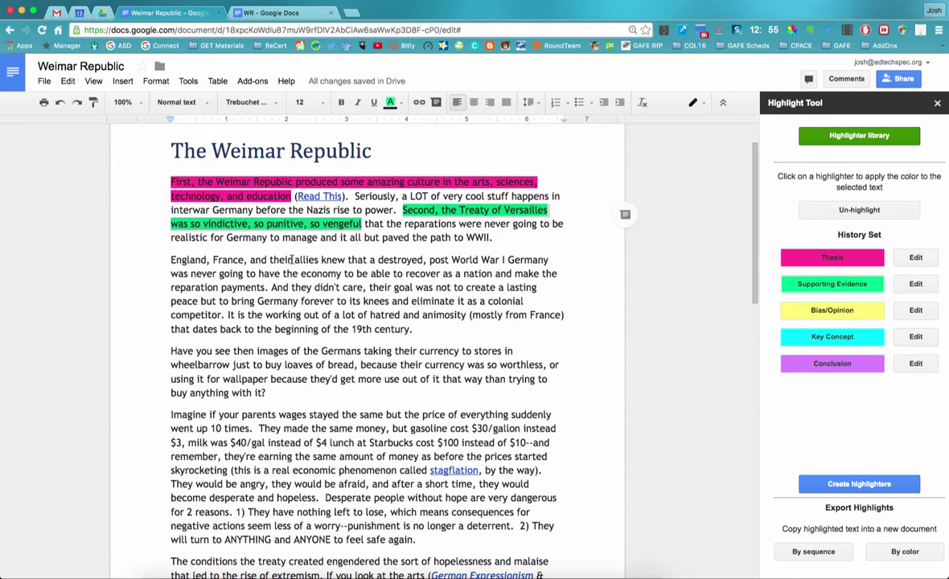
{"action": "left_click_drag", "start_coordinate": [172, 259], "coordinate": [427, 260]}
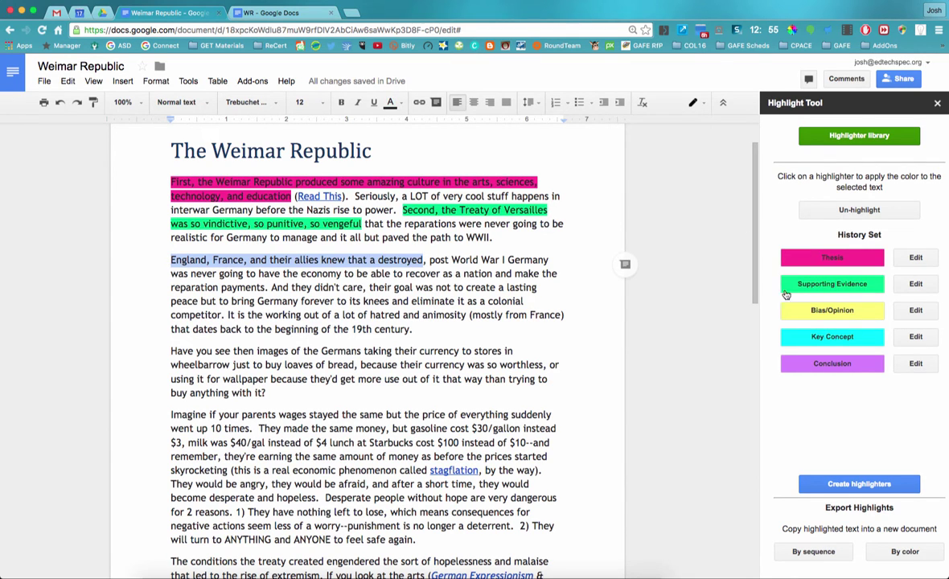
{"action": "left_click", "coordinate": [788, 288]}
{"action": "left_click_drag", "start_coordinate": [371, 316], "coordinate": [414, 329]}
{"action": "left_click", "coordinate": [798, 313]}
Highlight "currency to stores ... so worthless" as Supporting Evidence and "this is a real economic phenomenon called stagflation," as Key Concept.
{"action": "scroll", "coordinate": [425, 400], "scroll_direction": "down", "scroll_amount": 1}
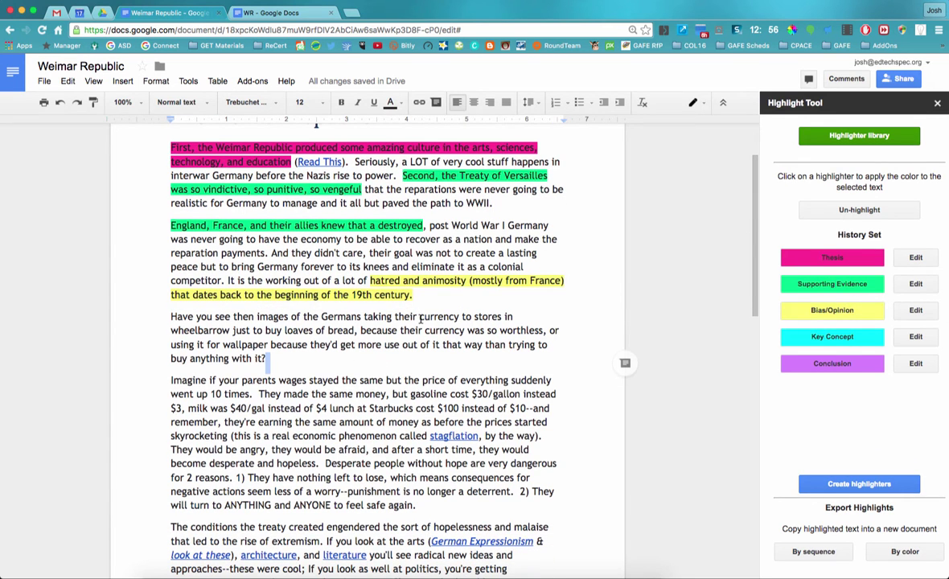
{"action": "left_click_drag", "start_coordinate": [419, 317], "coordinate": [542, 331]}
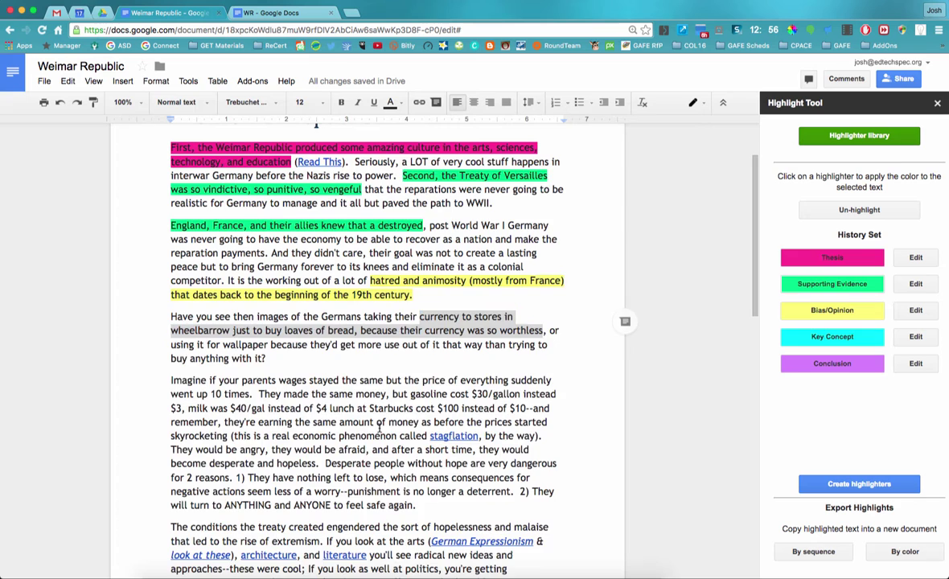
{"action": "scroll", "coordinate": [345, 402], "scroll_direction": "down", "scroll_amount": 2}
{"action": "left_click_drag", "start_coordinate": [234, 369], "coordinate": [481, 370]}
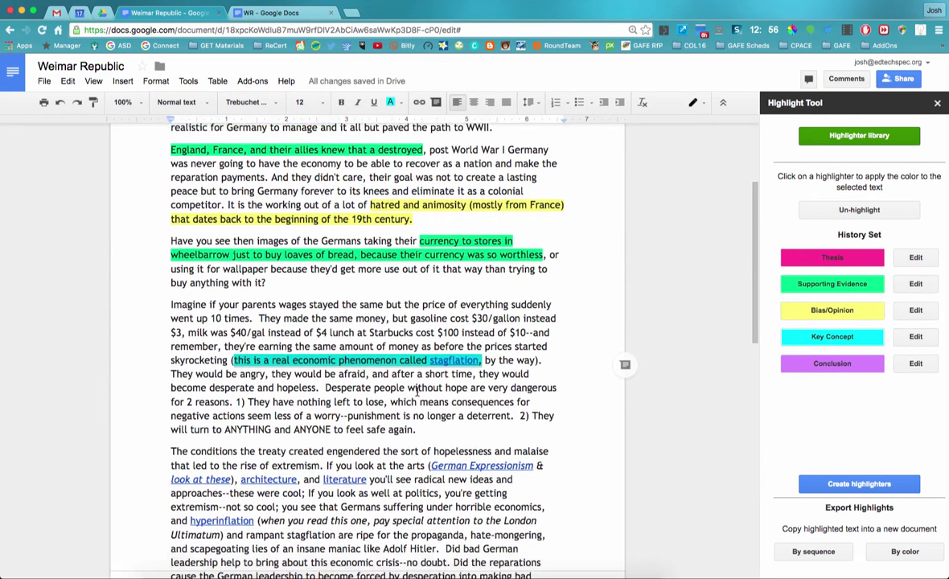
Highlight the passage from "Desperate people without hope" to "feel safe again" as Key Concept.
{"action": "scroll", "coordinate": [537, 383], "scroll_direction": "down", "scroll_amount": 1}
{"action": "left_click_drag", "start_coordinate": [325, 376], "coordinate": [413, 418]}
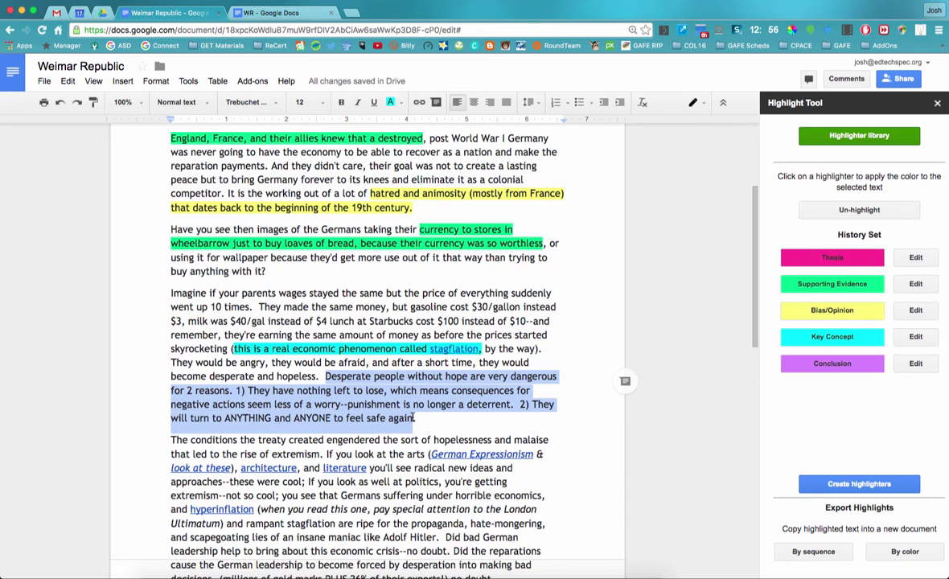
{"action": "left_click", "coordinate": [832, 336]}
{"action": "scroll", "coordinate": [407, 379], "scroll_direction": "down", "scroll_amount": 3}
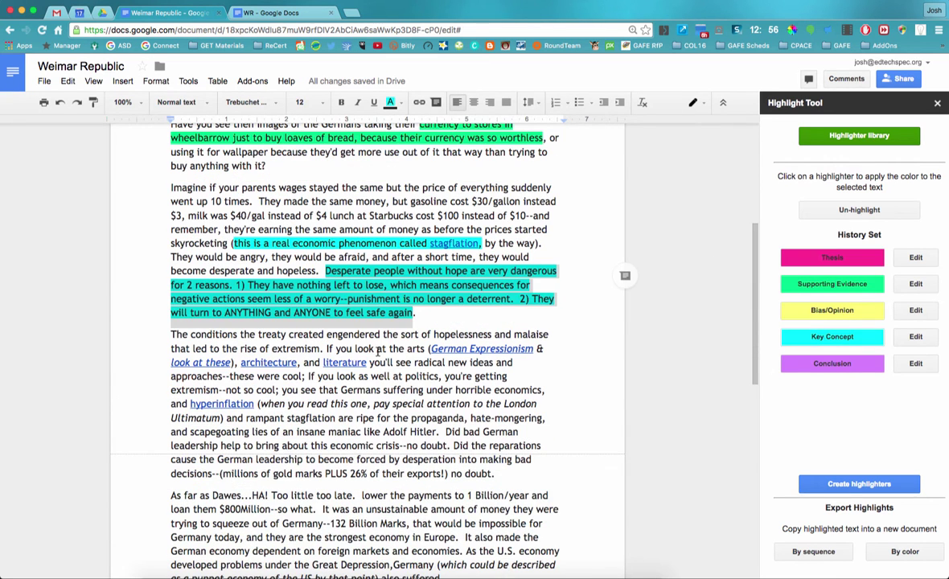
Highlight "the arts ... new ideas and approaches" as Bias/Opinion and "Germans suffering under horrible economics, and hyperinflation" as Supporting Evidence.
{"action": "left_click_drag", "start_coordinate": [390, 348], "coordinate": [221, 377]}
{"action": "left_click", "coordinate": [800, 308]}
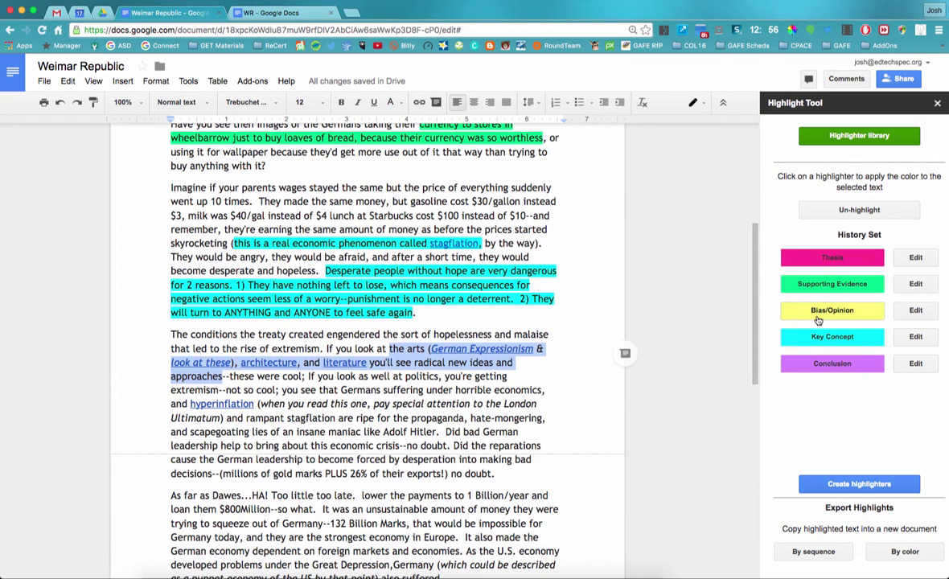
{"action": "left_click_drag", "start_coordinate": [342, 369], "coordinate": [254, 383]}
{"action": "left_click", "coordinate": [804, 284]}
Highlight "Did bad German leadership ... no doubt" as Supporting Evidence and "As far as Dawes...HA! Too little too late" as Bias/Opinion.
{"action": "scroll", "coordinate": [424, 417], "scroll_direction": "down", "scroll_amount": 2}
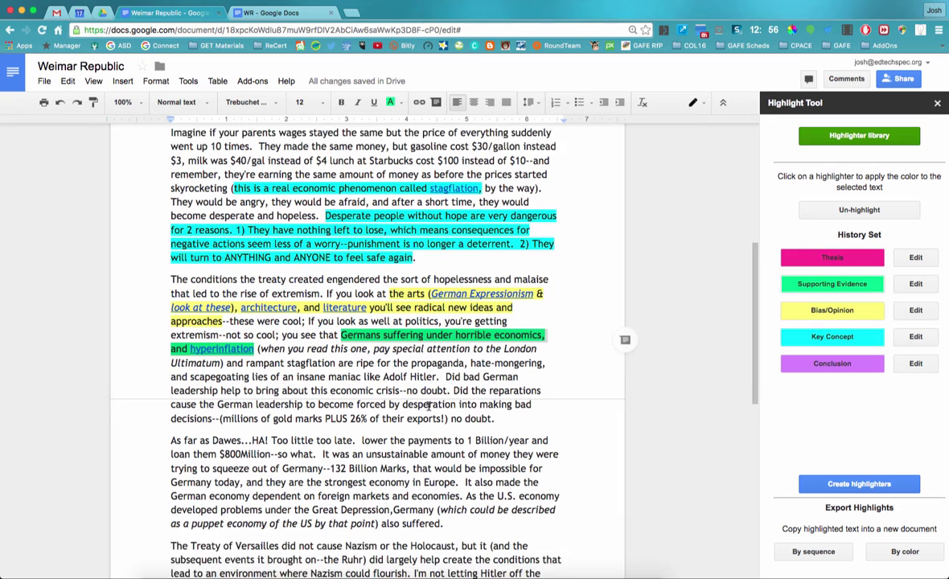
{"action": "left_click_drag", "start_coordinate": [447, 355], "coordinate": [447, 374]}
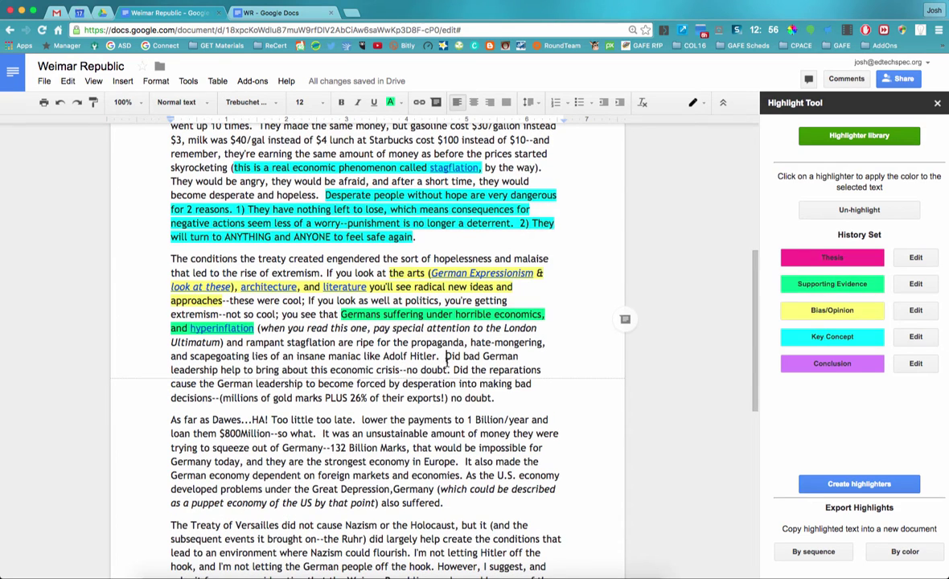
{"action": "left_click", "coordinate": [804, 284]}
{"action": "scroll", "coordinate": [398, 406], "scroll_direction": "down", "scroll_amount": 5}
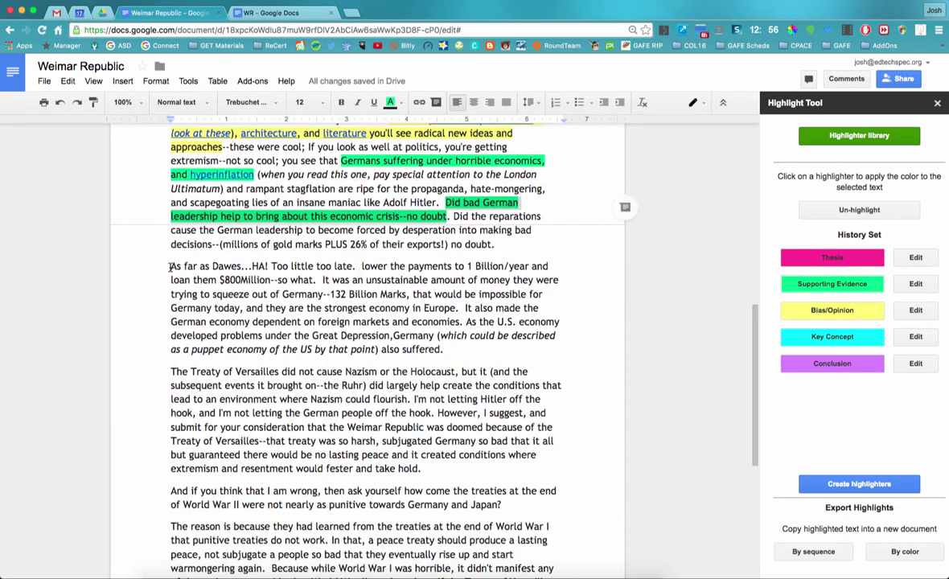
{"action": "left_click_drag", "start_coordinate": [170, 266], "coordinate": [353, 266]}
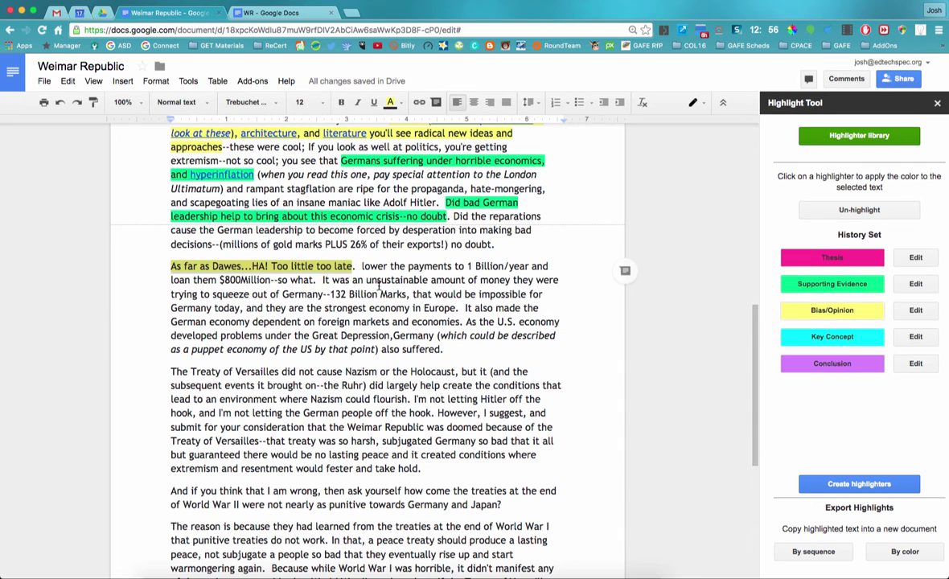
Highlight "It was an unsustainable amount ... 132 Billion Marks" and "As the U.S. economy ... Great Depression,Germany" as Supporting Evidence.
{"action": "left_click_drag", "start_coordinate": [323, 280], "coordinate": [406, 294]}
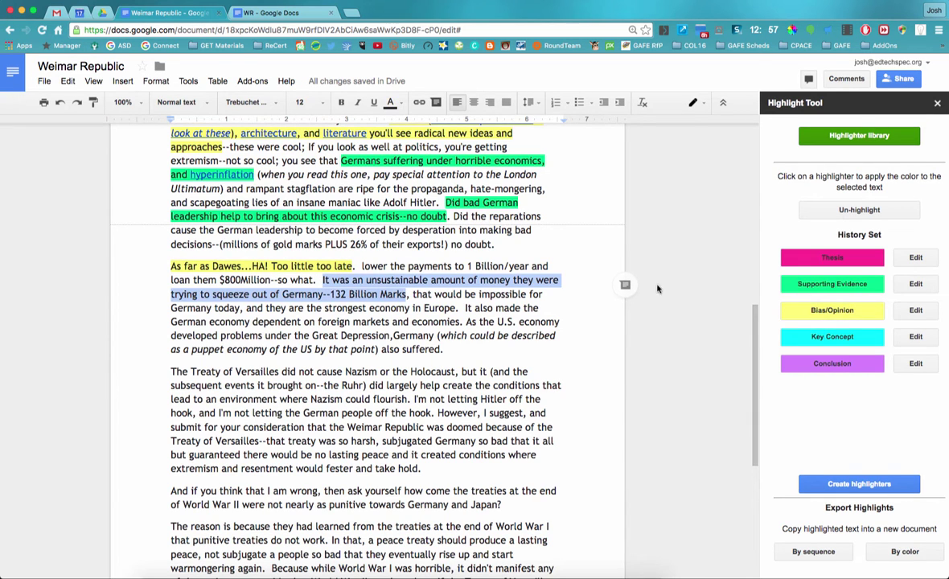
{"action": "left_click", "coordinate": [801, 290]}
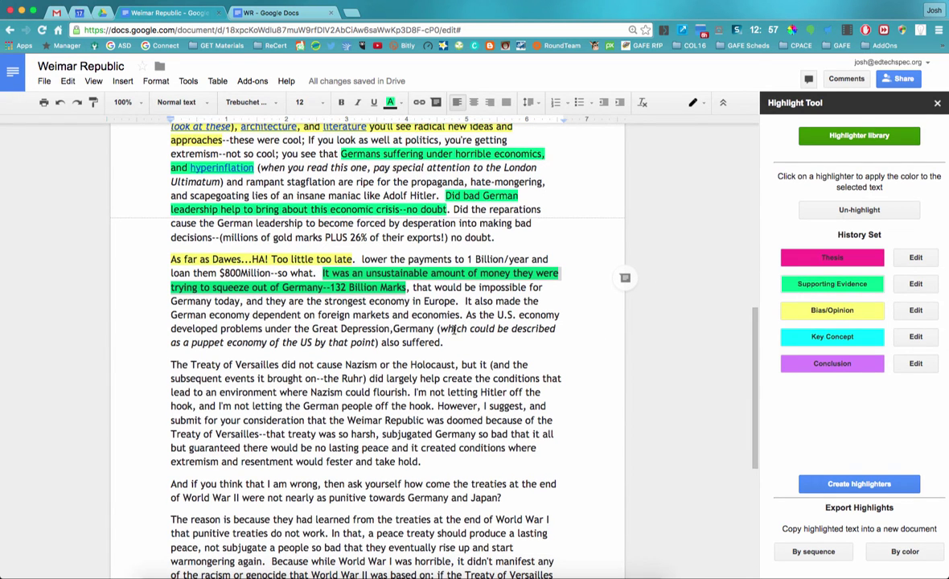
{"action": "left_click_drag", "start_coordinate": [465, 316], "coordinate": [435, 328]}
{"action": "left_click", "coordinate": [804, 283]}
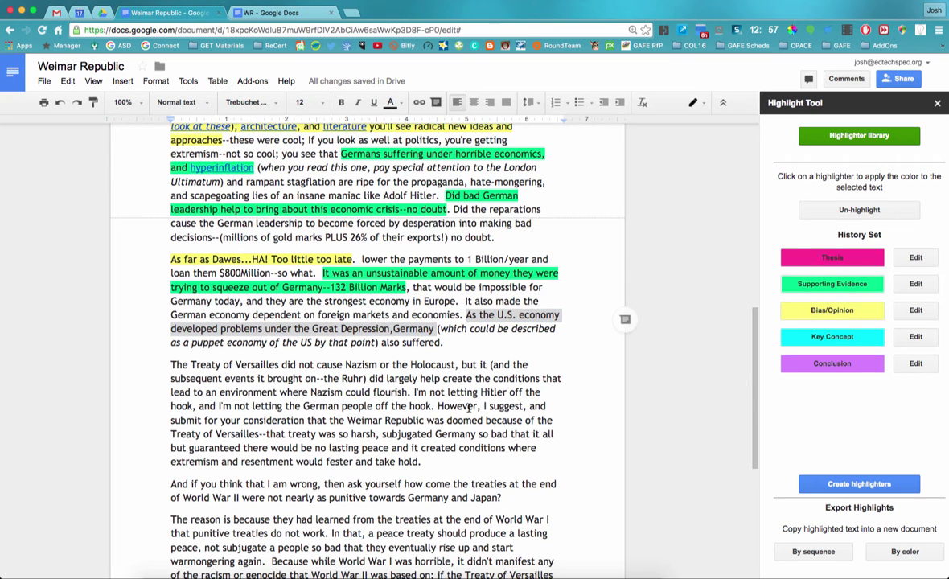
Highlight "The Treaty of Versailles did not cause ... Holocaust" as Supporting Evidence and "I'm not letting Hitler ... people off the hook" as Bias/Opinion.
{"action": "left_click_drag", "start_coordinate": [171, 312], "coordinate": [455, 313]}
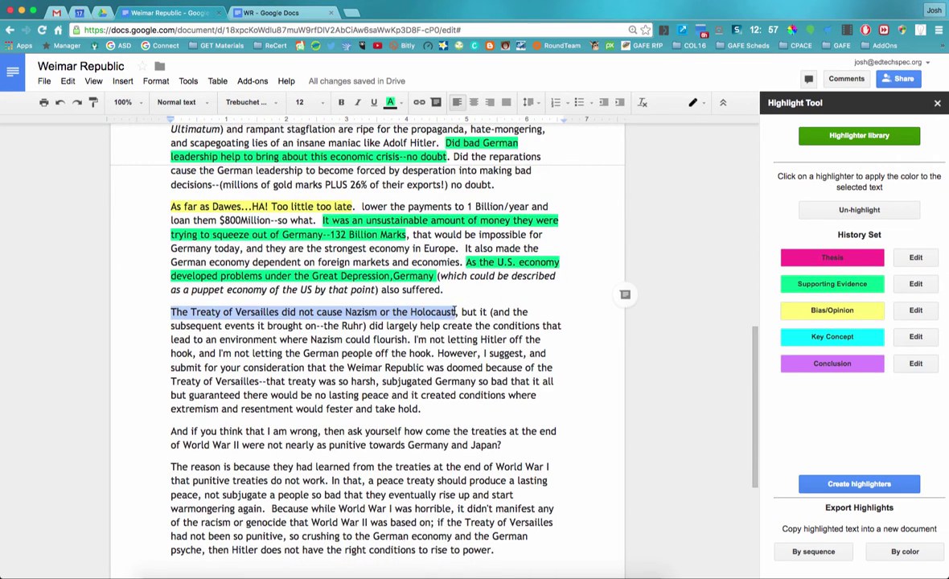
{"action": "left_click_drag", "start_coordinate": [414, 339], "coordinate": [432, 353]}
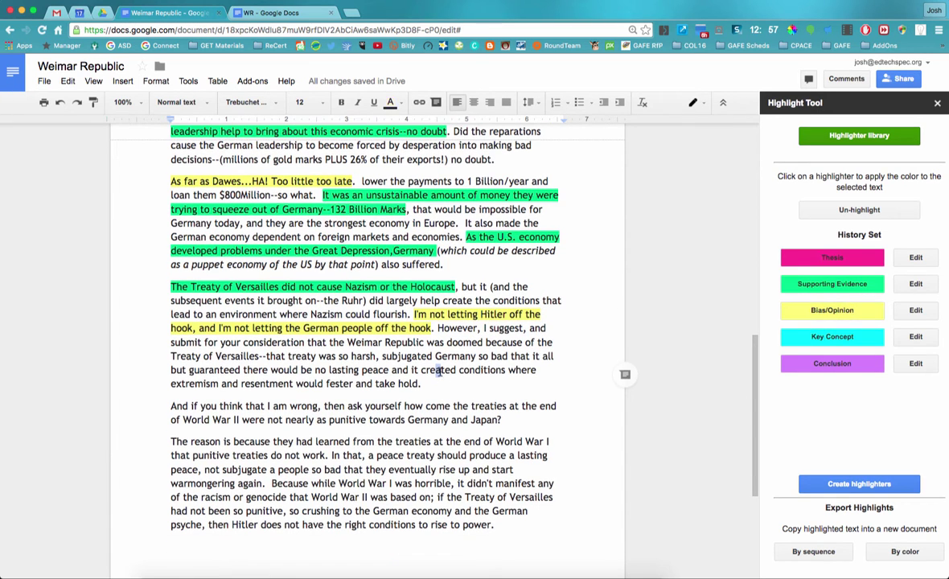
Highlight "the Weimar Republic was doomed ... so harsh" as Bias/Opinion and "it created conditions where extremism and resentment" as Supporting Evidence.
{"action": "left_click_drag", "start_coordinate": [330, 343], "coordinate": [375, 356]}
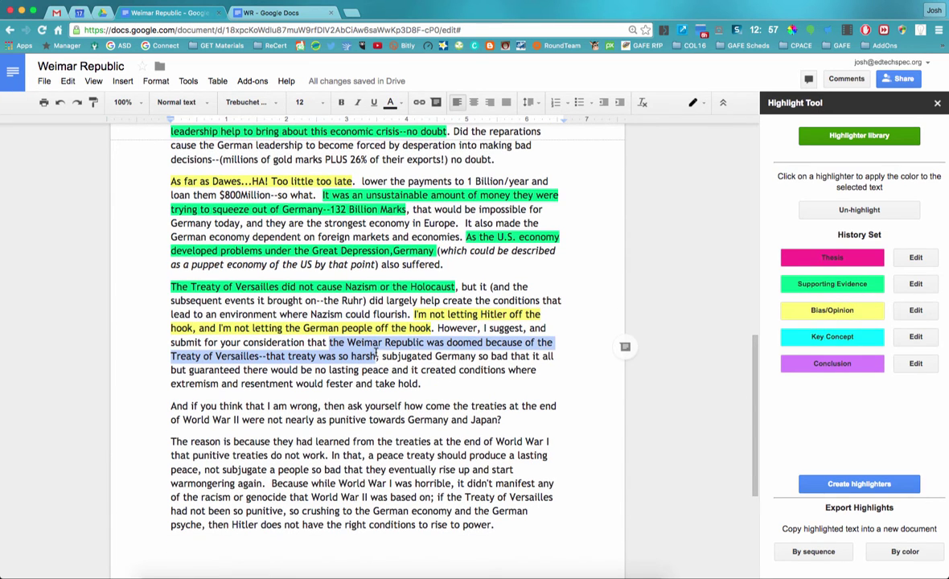
{"action": "left_click", "coordinate": [820, 310]}
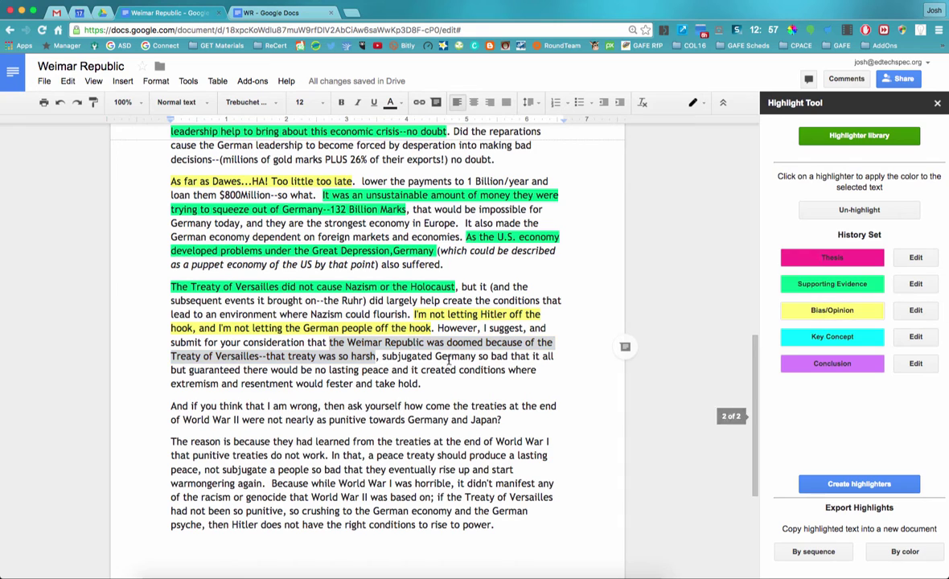
{"action": "left_click", "coordinate": [281, 348]}
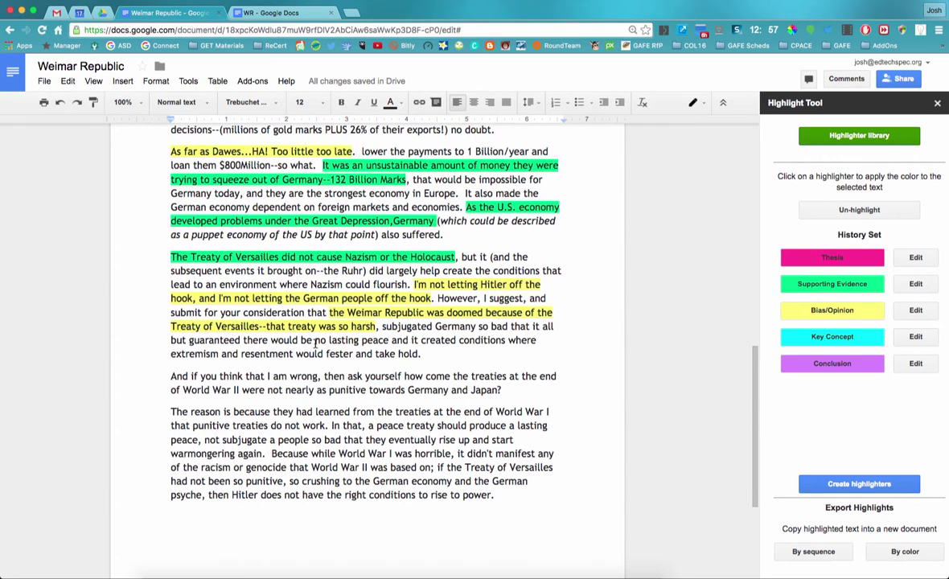
{"action": "left_click_drag", "start_coordinate": [411, 340], "coordinate": [295, 354]}
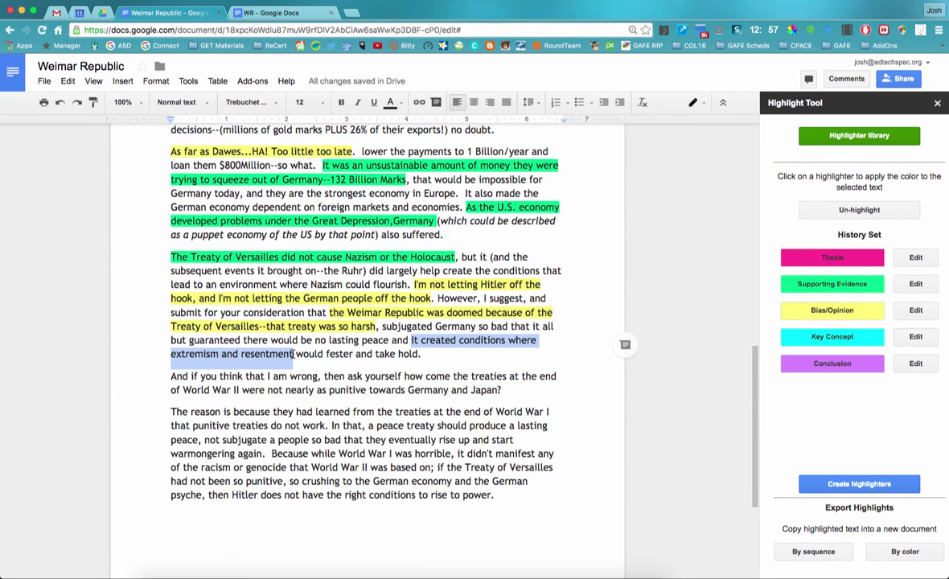
{"action": "left_click", "coordinate": [820, 283]}
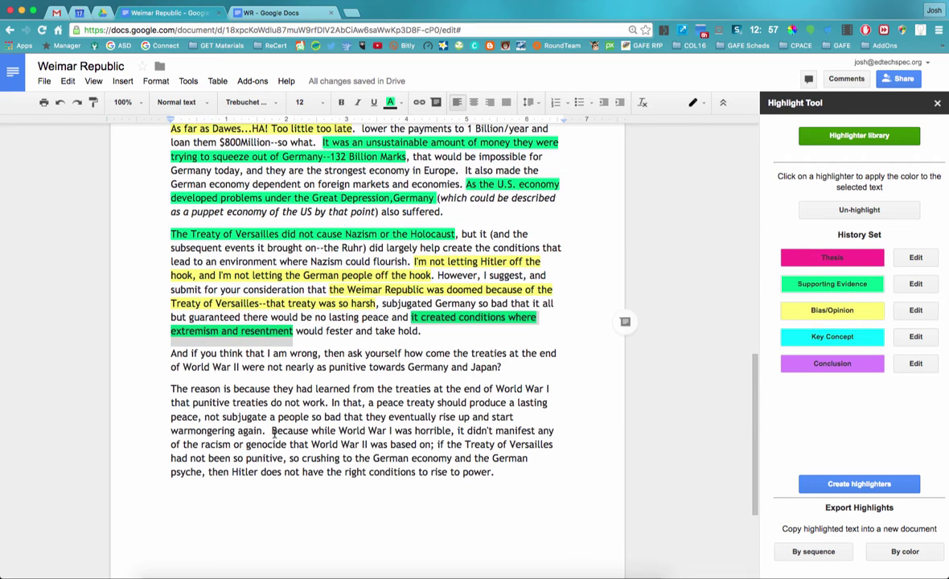
{"action": "left_click_drag", "start_coordinate": [273, 432], "coordinate": [432, 445]}
{"action": "left_click", "coordinate": [440, 445]}
{"action": "key", "text": "Delete"}
{"action": "key", "text": "Delete"}
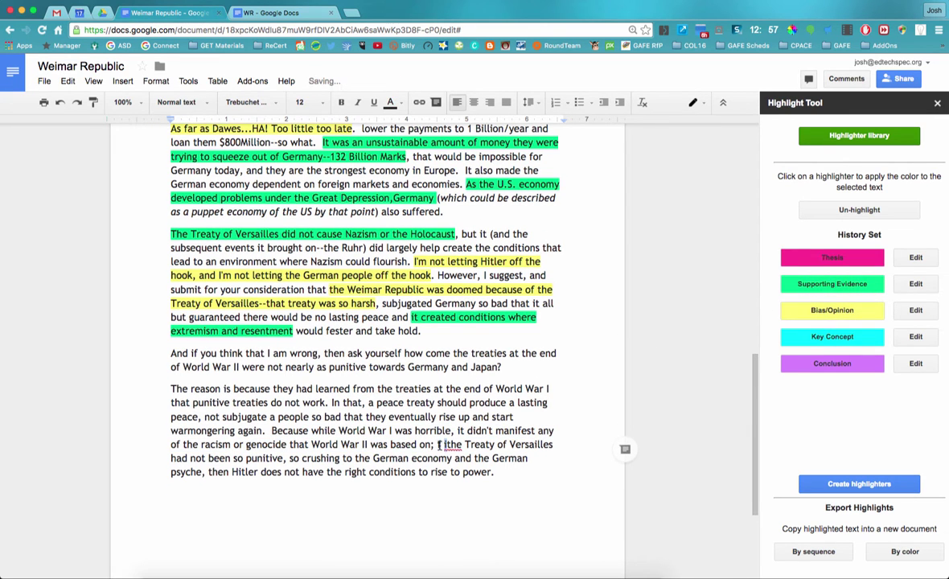
{"action": "key", "text": "ctrl+z"}
In the final paragraph, highlight "if the Treaty of Versailles ... rise to power" as Conclusion.
{"action": "mouse_move", "coordinate": [436, 445]}
{"action": "left_mouse_down"}
{"action": "mouse_move", "coordinate": [529, 458]}
{"action": "mouse_move", "coordinate": [493, 473]}
{"action": "left_mouse_up"}
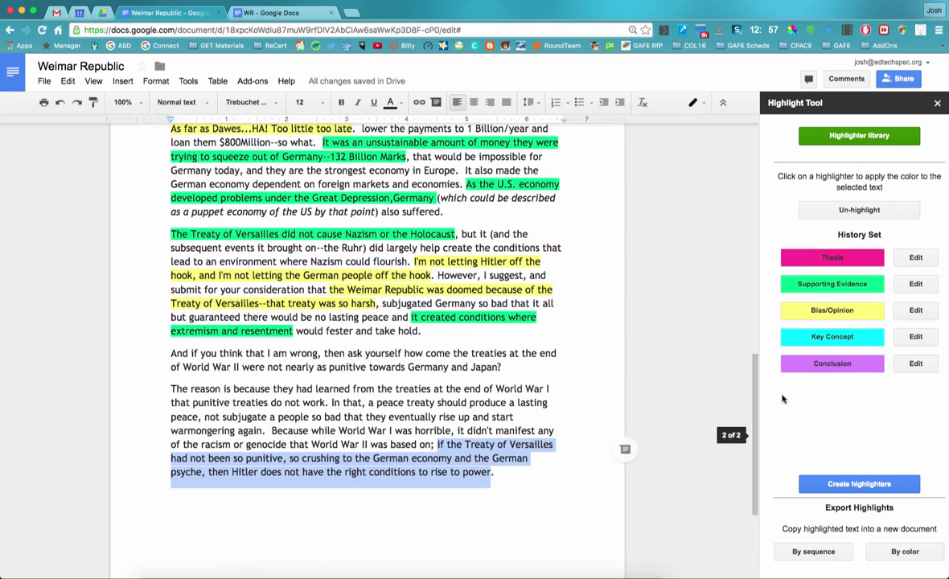
{"action": "left_click", "coordinate": [823, 365]}
{"action": "left_click", "coordinate": [572, 457]}
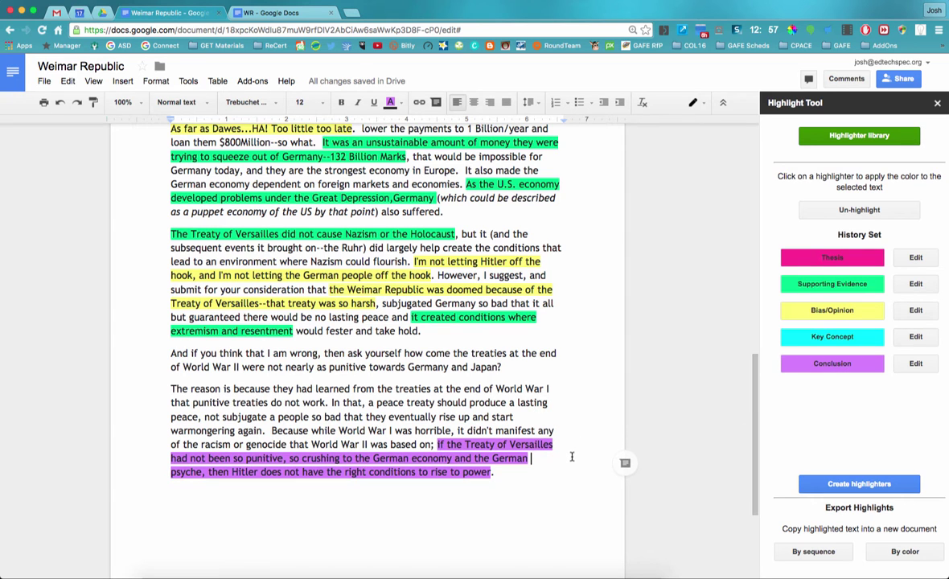
Export the document's highlights by sequence into a new document and open that document.
{"action": "scroll", "coordinate": [570, 448], "scroll_direction": "up", "scroll_amount": 7}
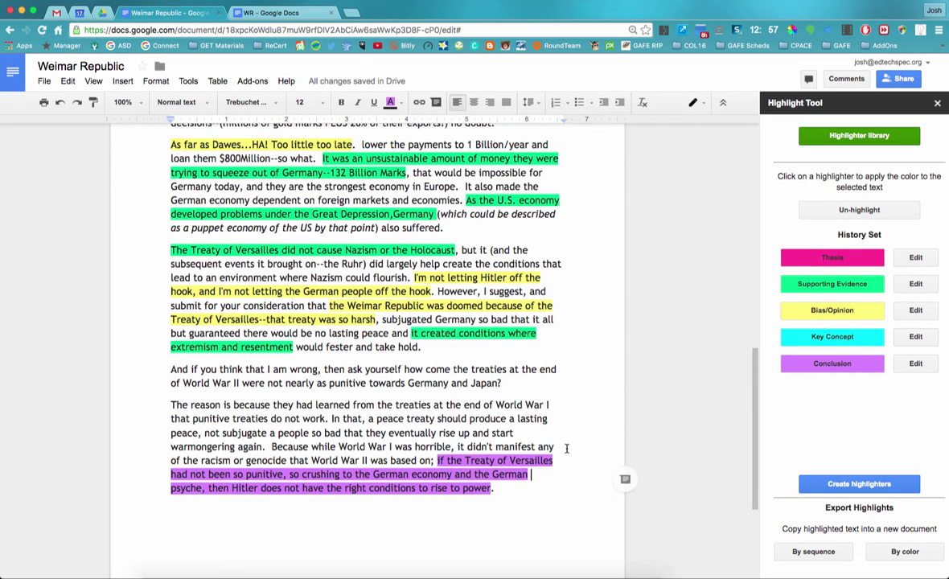
{"action": "scroll", "coordinate": [567, 446], "scroll_direction": "up", "scroll_amount": 4}
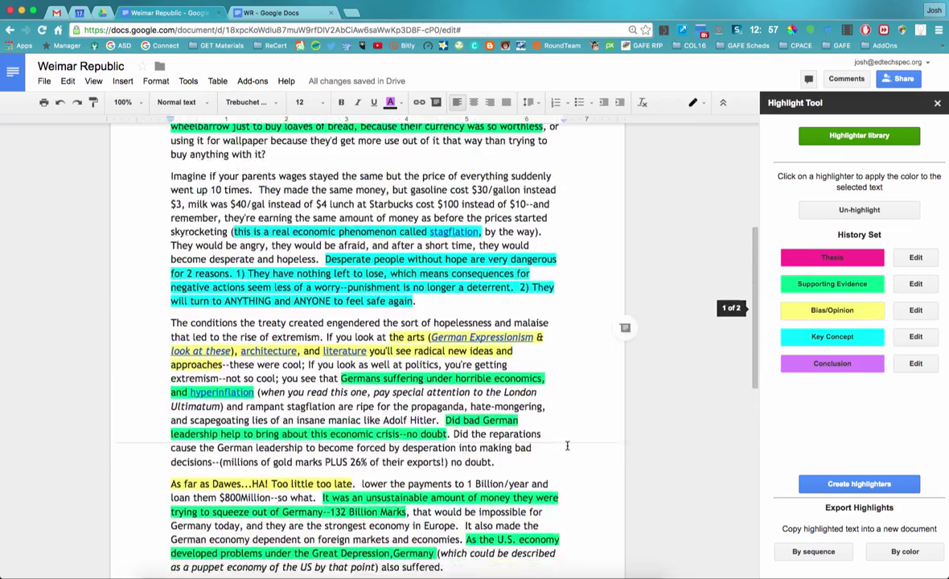
{"action": "scroll", "coordinate": [566, 445], "scroll_direction": "down", "scroll_amount": 5}
{"action": "scroll", "coordinate": [566, 445], "scroll_direction": "up", "scroll_amount": 3}
{"action": "scroll", "coordinate": [567, 444], "scroll_direction": "up", "scroll_amount": 1}
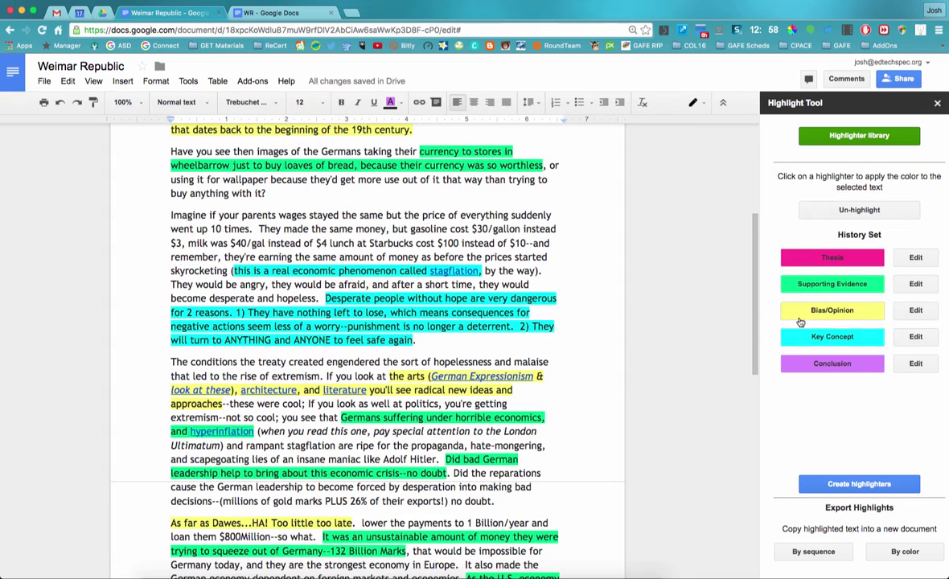
{"action": "scroll", "coordinate": [651, 490], "scroll_direction": "down", "scroll_amount": 1}
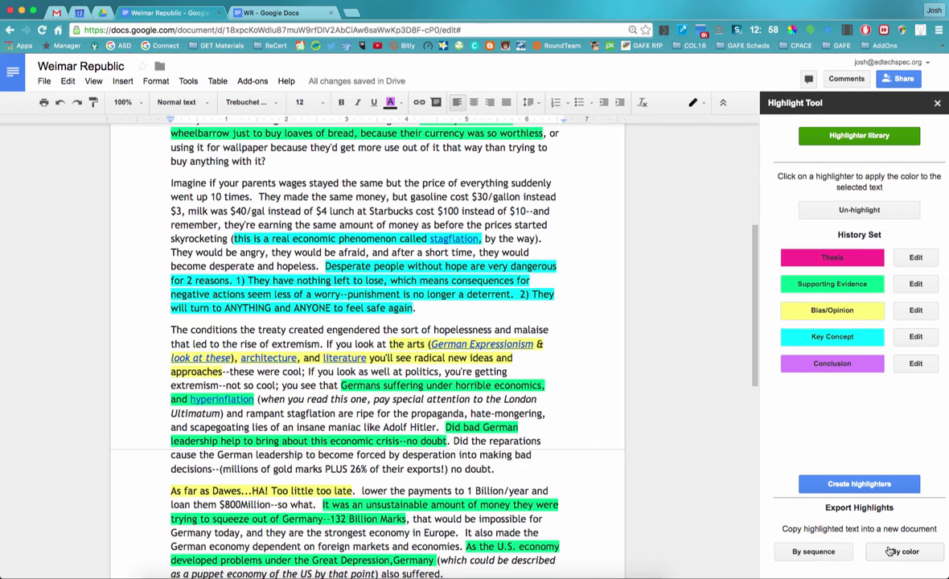
{"action": "left_click", "coordinate": [814, 551]}
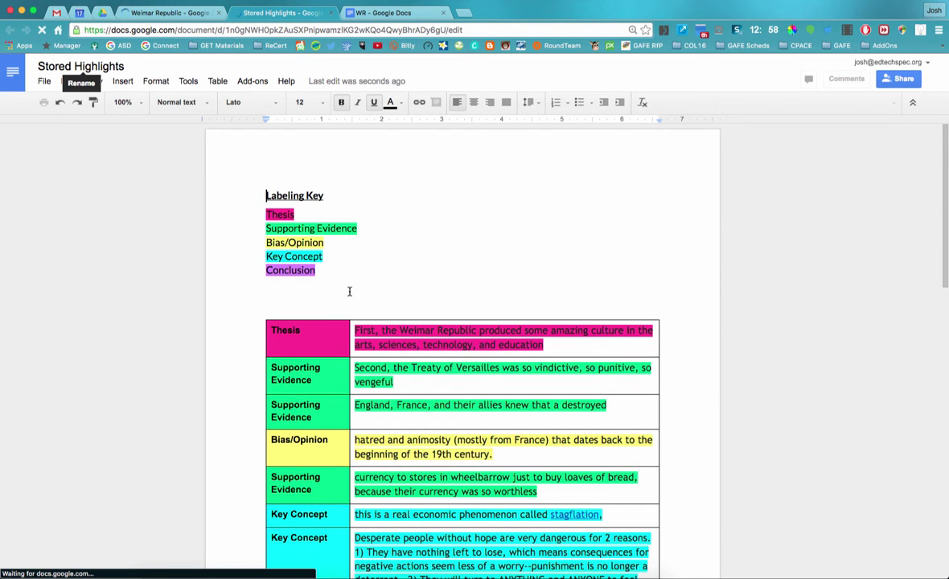
Examine the exported table of highlights in sequence, from the labeling key through to the Conclusion row.
{"action": "scroll", "coordinate": [349, 291], "scroll_direction": "down", "scroll_amount": 5}
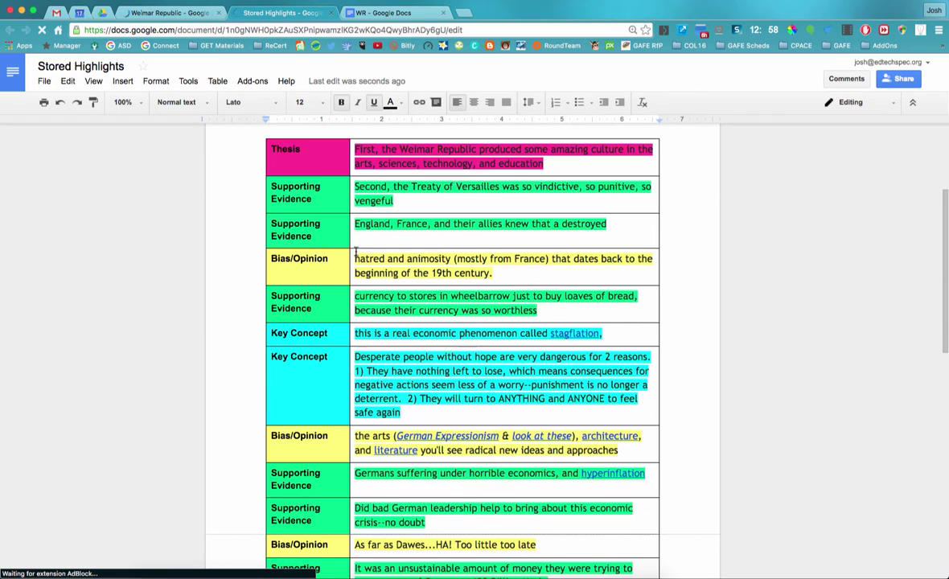
{"action": "scroll", "coordinate": [367, 330], "scroll_direction": "down", "scroll_amount": 4}
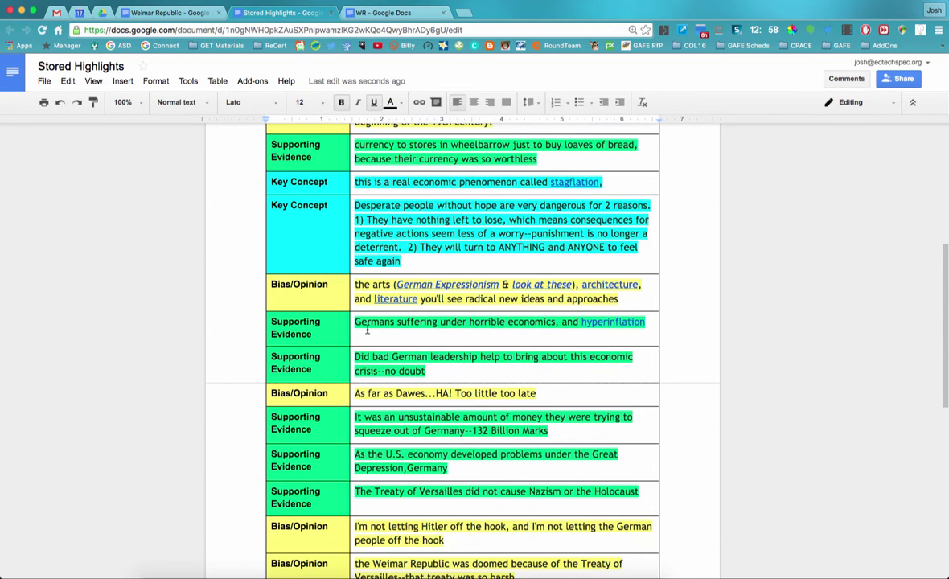
{"action": "scroll", "coordinate": [366, 330], "scroll_direction": "down", "scroll_amount": 1}
{"action": "scroll", "coordinate": [367, 330], "scroll_direction": "down", "scroll_amount": 5}
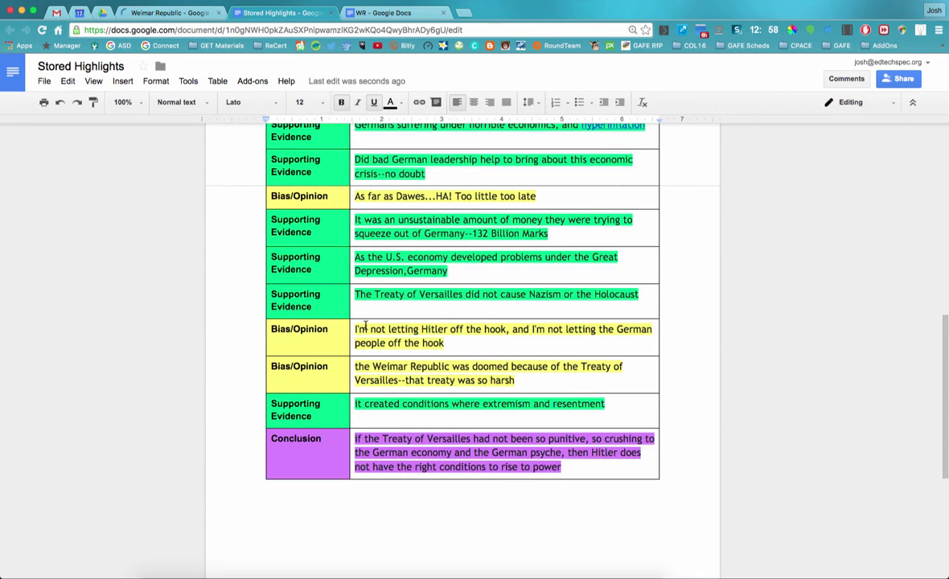
{"action": "scroll", "coordinate": [366, 325], "scroll_direction": "up", "scroll_amount": 12}
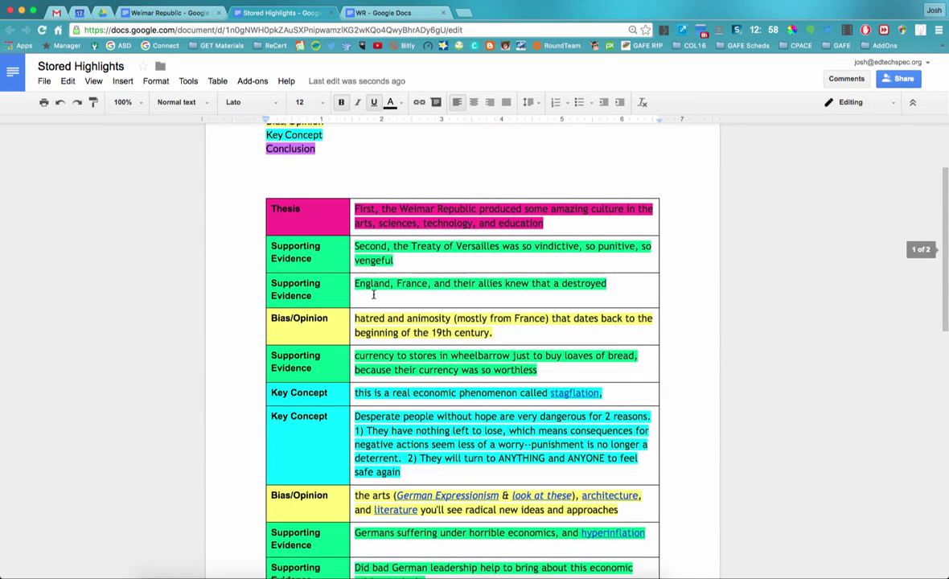
{"action": "scroll", "coordinate": [372, 401], "scroll_direction": "down", "scroll_amount": 1}
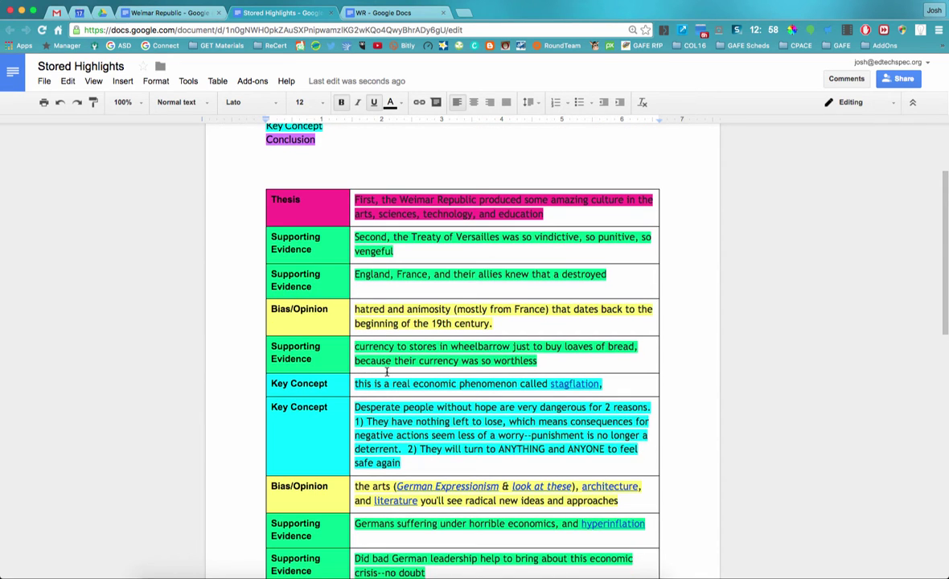
{"action": "scroll", "coordinate": [375, 454], "scroll_direction": "down", "scroll_amount": 3}
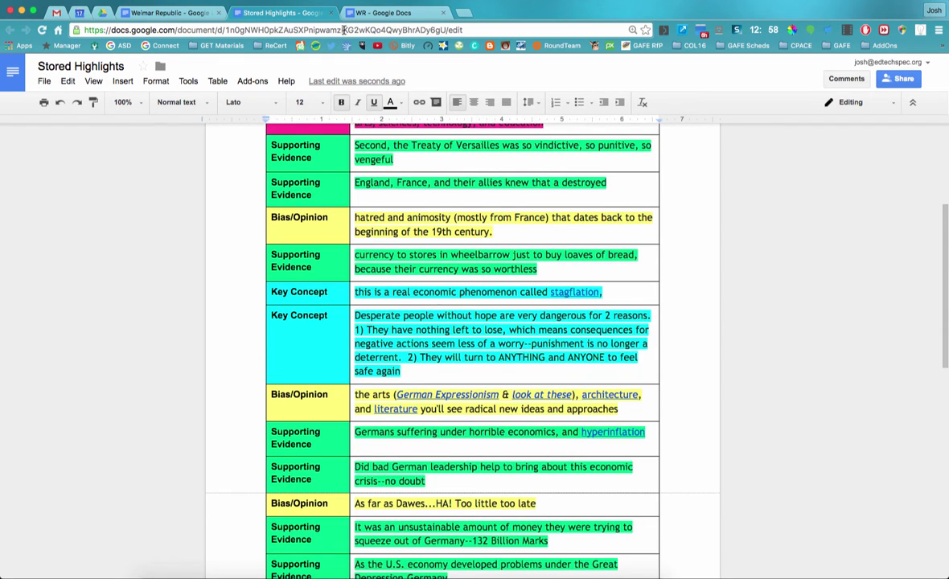
Return to the Weimar Republic document, dismiss the Highlight Storage message, and export the highlights by color into a new document.
{"action": "left_click", "coordinate": [169, 13]}
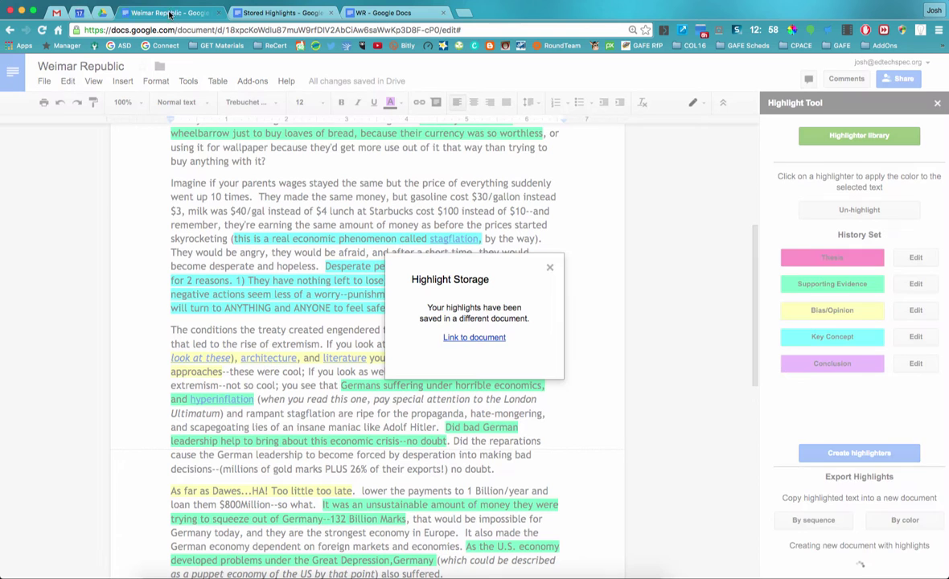
{"action": "left_click", "coordinate": [550, 268]}
{"action": "left_click", "coordinate": [851, 561]}
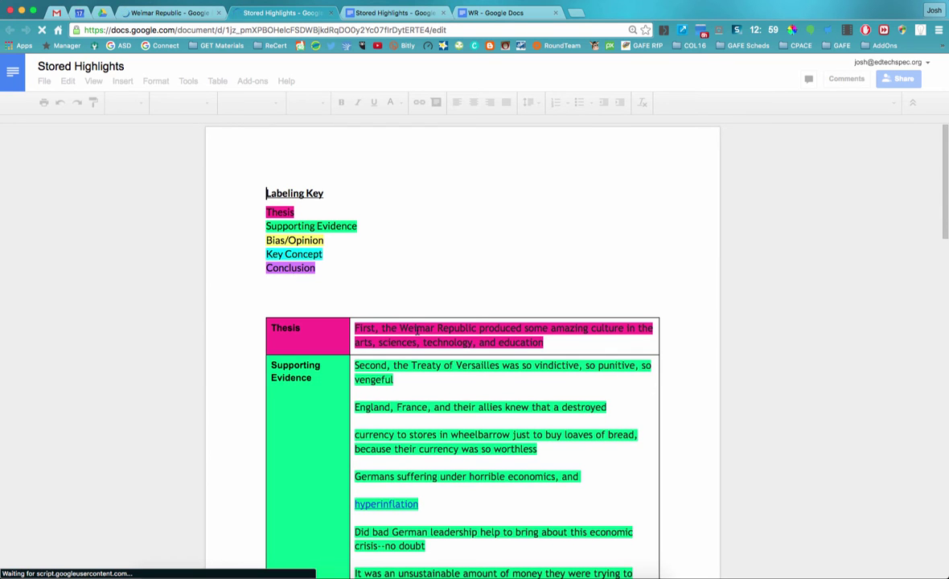
Compare the Stored Highlights document grouped by color with the one ordered by sequence.
{"action": "scroll", "coordinate": [415, 329], "scroll_direction": "down", "scroll_amount": 1}
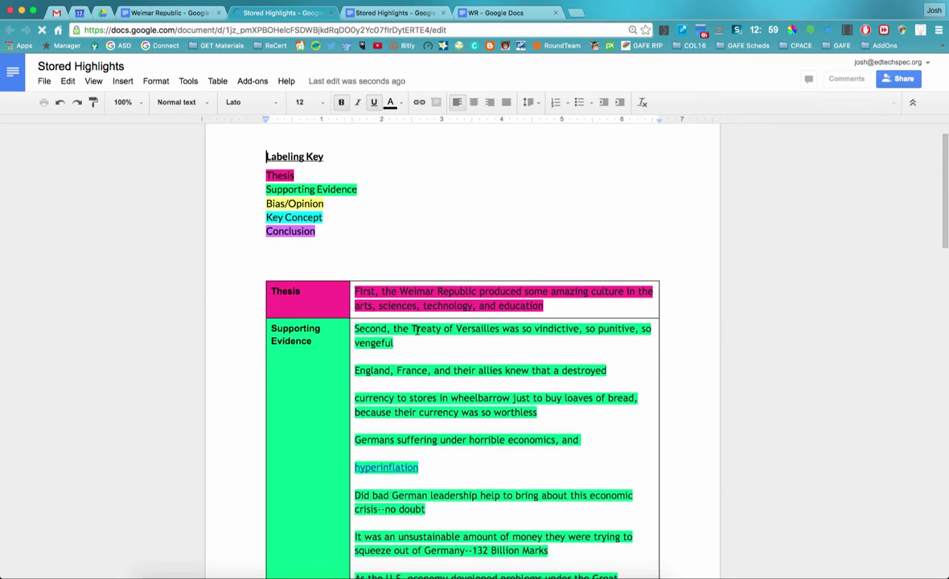
{"action": "scroll", "coordinate": [415, 330], "scroll_direction": "down", "scroll_amount": 1}
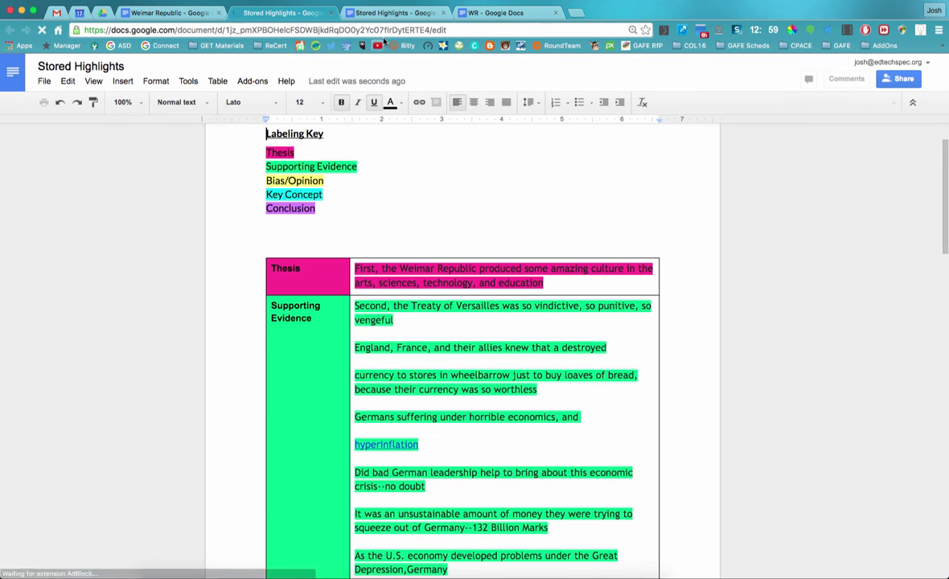
{"action": "key", "text": "ctrl+Tab"}
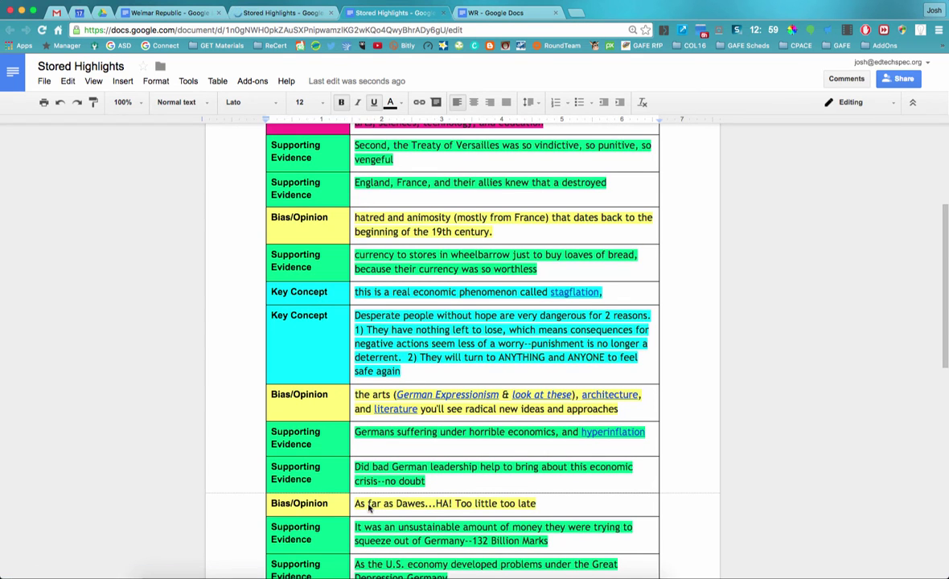
{"action": "left_click", "coordinate": [273, 13]}
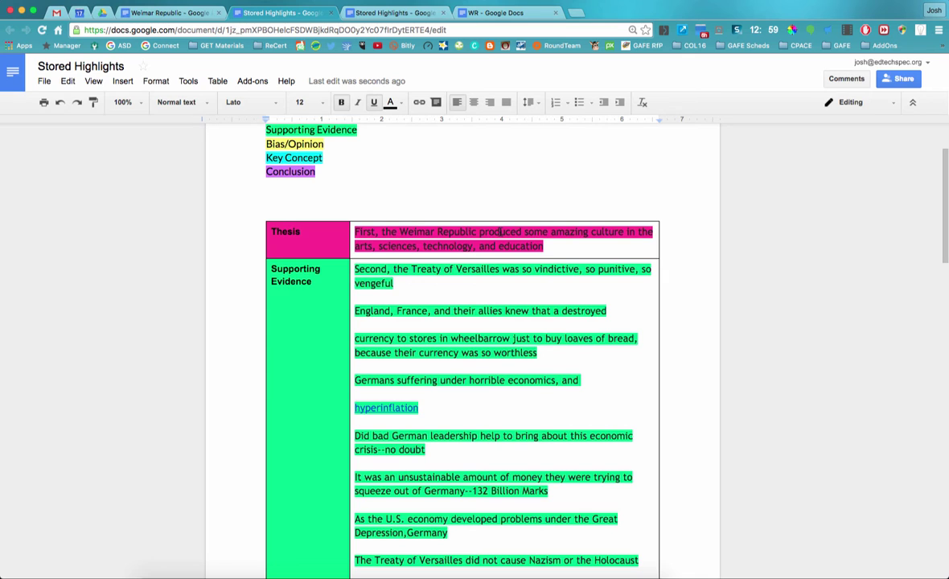
Review the highlights table grouped by color from Thesis through Conclusion, and compare it with the table ordered by sequence.
{"action": "scroll", "coordinate": [501, 245], "scroll_direction": "down", "scroll_amount": 5}
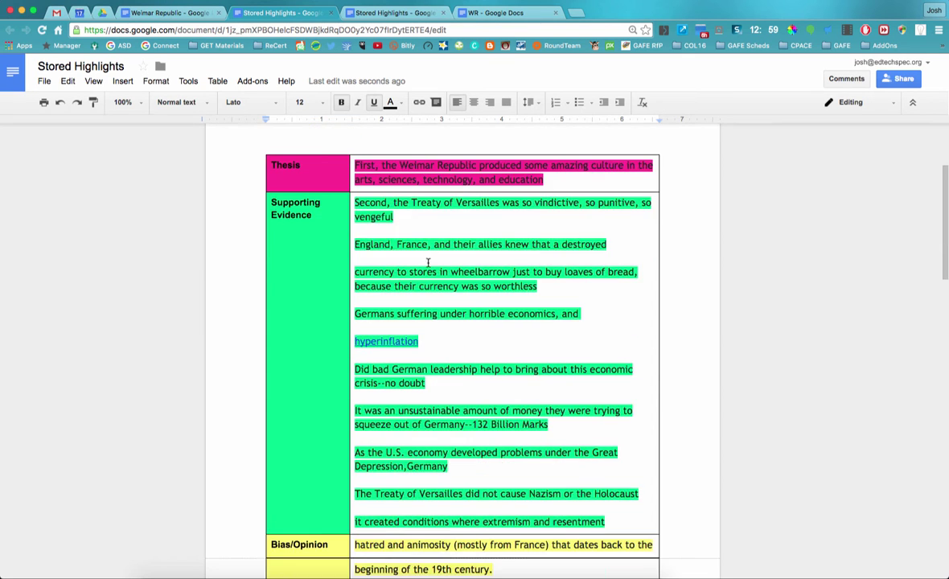
{"action": "scroll", "coordinate": [431, 280], "scroll_direction": "down", "scroll_amount": 3}
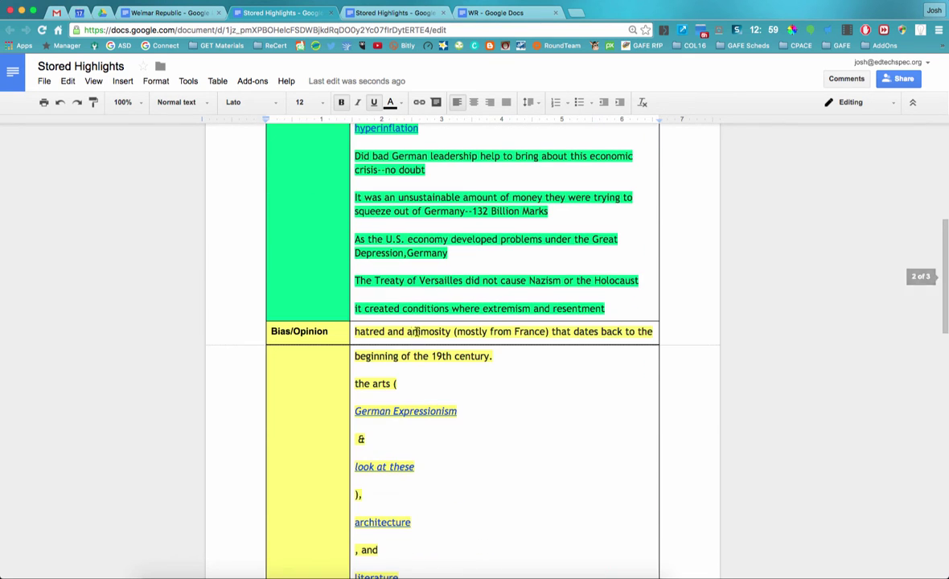
{"action": "scroll", "coordinate": [408, 346], "scroll_direction": "down", "scroll_amount": 10}
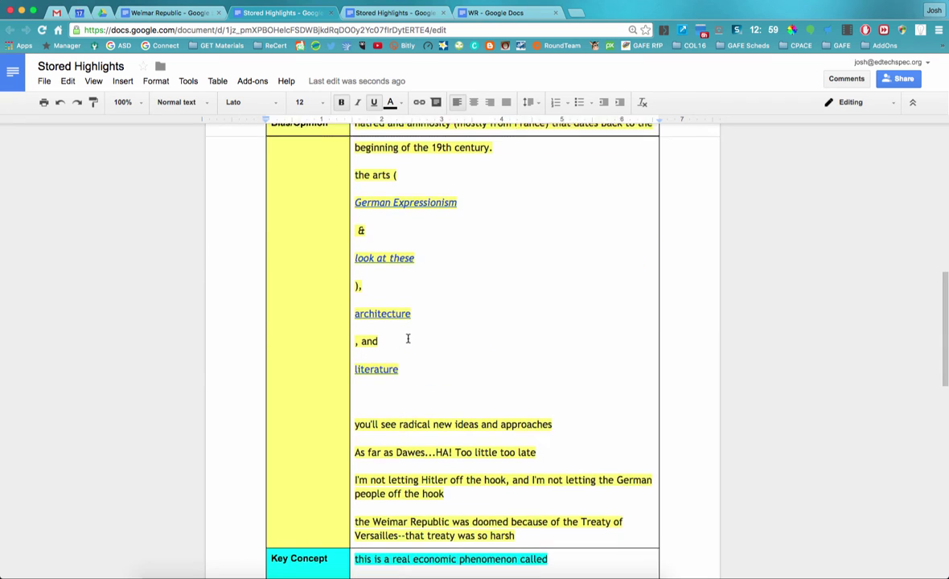
{"action": "scroll", "coordinate": [408, 338], "scroll_direction": "down", "scroll_amount": 6}
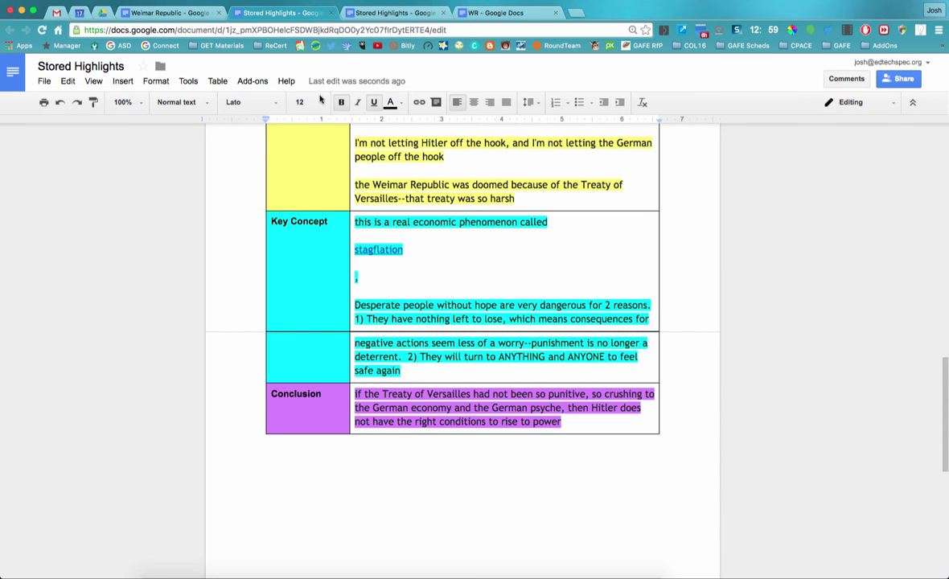
{"action": "left_click", "coordinate": [374, 14]}
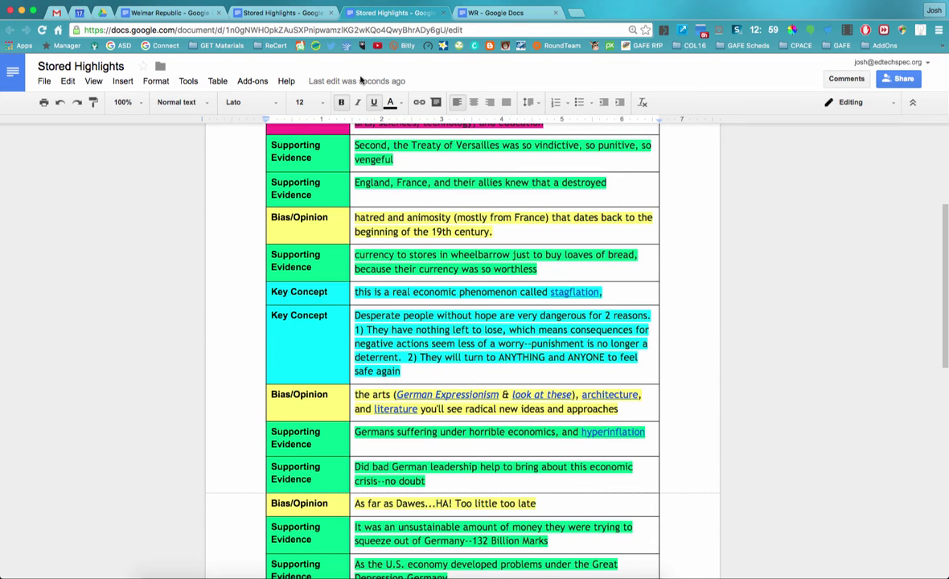
{"action": "scroll", "coordinate": [398, 233], "scroll_direction": "up", "scroll_amount": 5}
{"action": "scroll", "coordinate": [399, 233], "scroll_direction": "down", "scroll_amount": 15}
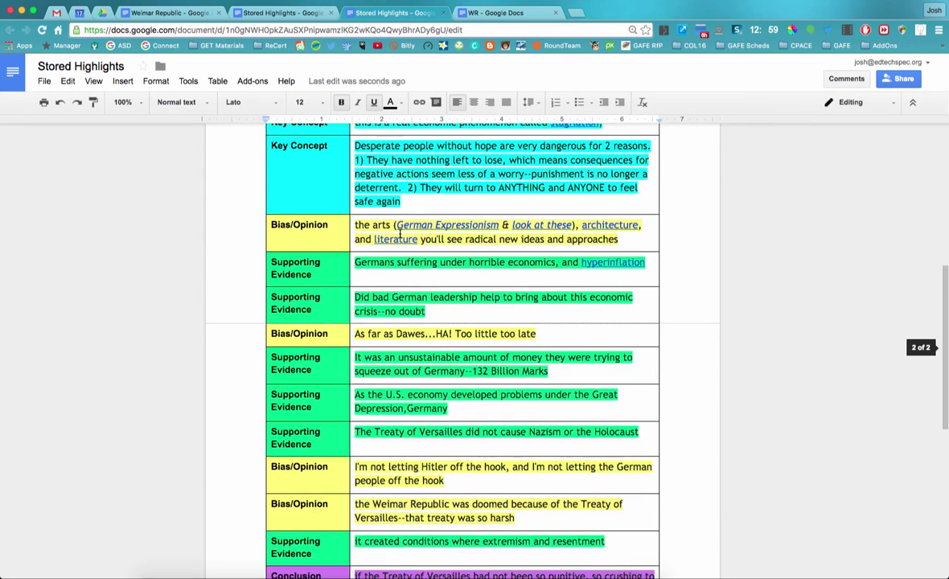
{"action": "scroll", "coordinate": [399, 232], "scroll_direction": "up", "scroll_amount": 4}
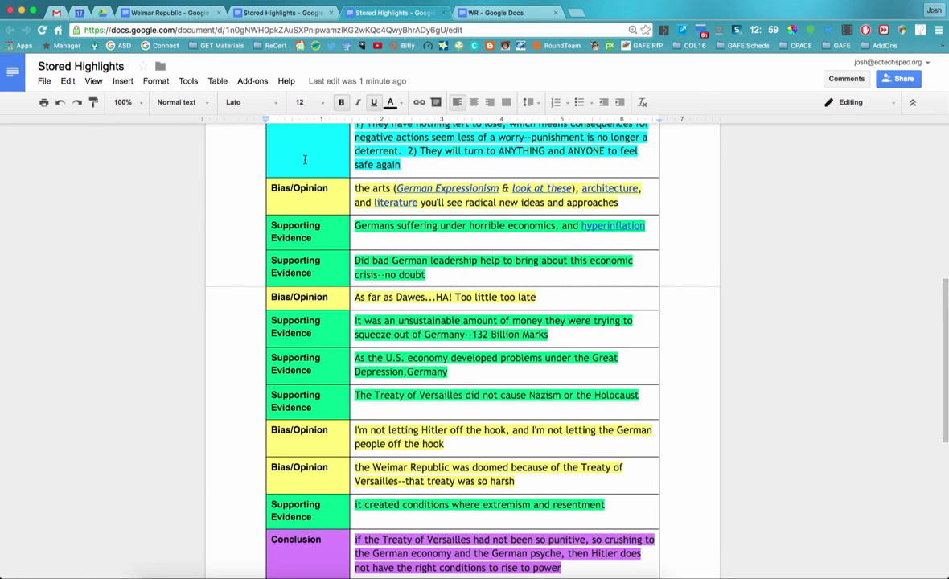
Return to the Weimar Republic document and dismiss the Highlight Storage message.
{"action": "left_click", "coordinate": [192, 15]}
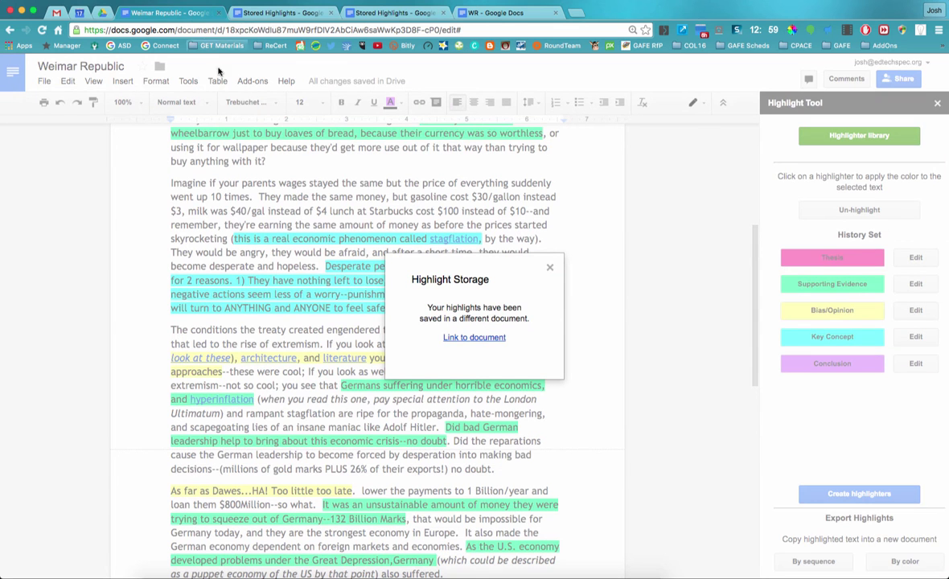
{"action": "left_click", "coordinate": [550, 269]}
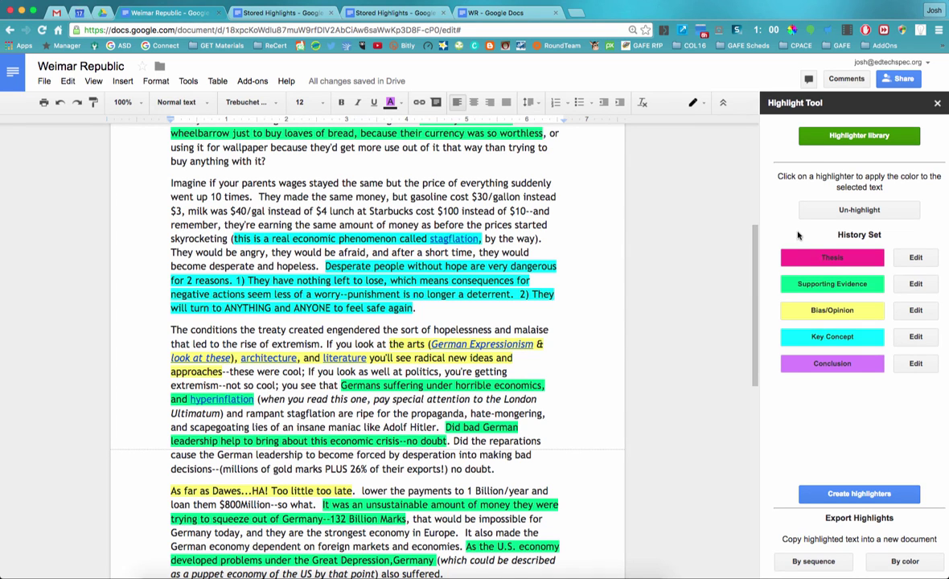
Start a comment on the opening paragraph of The Weimar Republic and discard it.
{"action": "scroll", "coordinate": [552, 262], "scroll_direction": "up", "scroll_amount": 3}
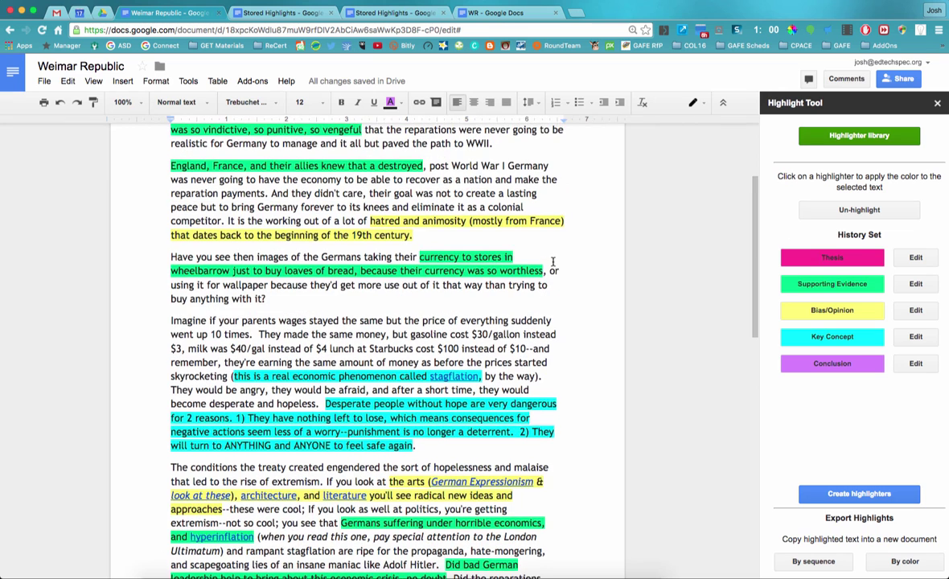
{"action": "scroll", "coordinate": [553, 262], "scroll_direction": "up", "scroll_amount": 2}
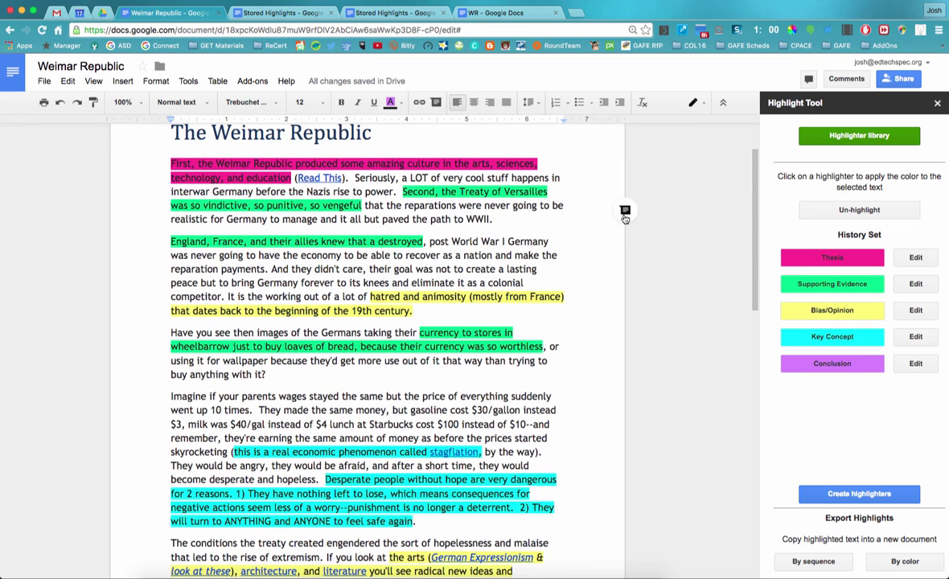
{"action": "left_click", "coordinate": [625, 212]}
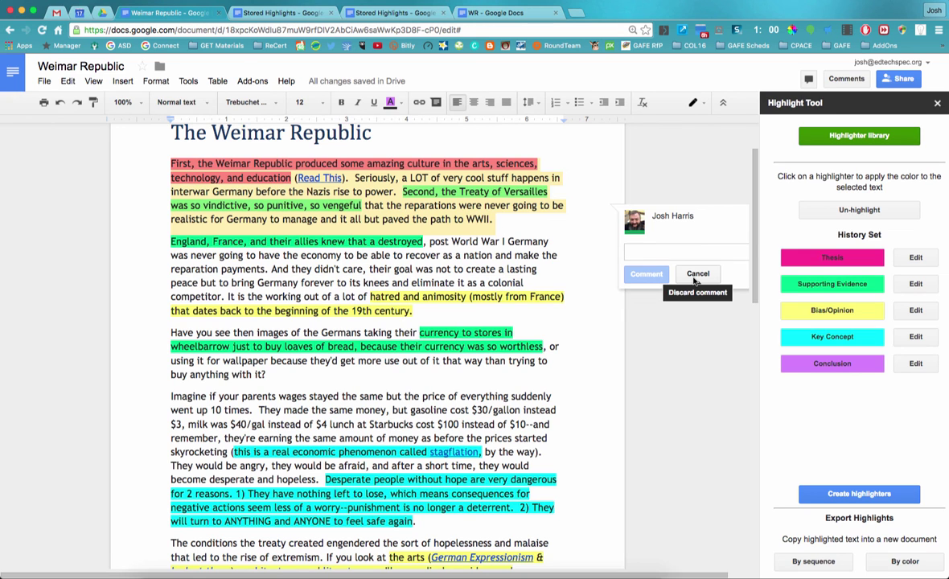
{"action": "left_click", "coordinate": [694, 277]}
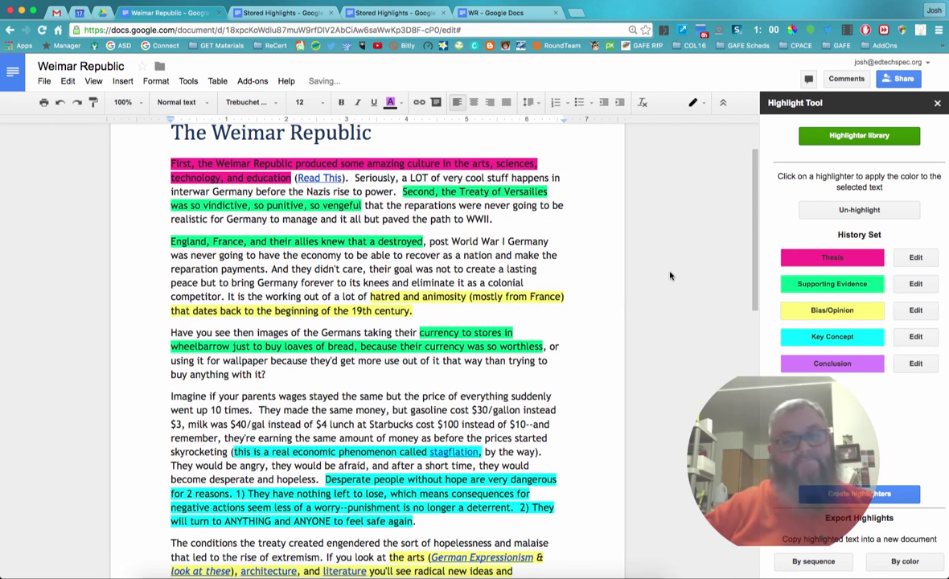